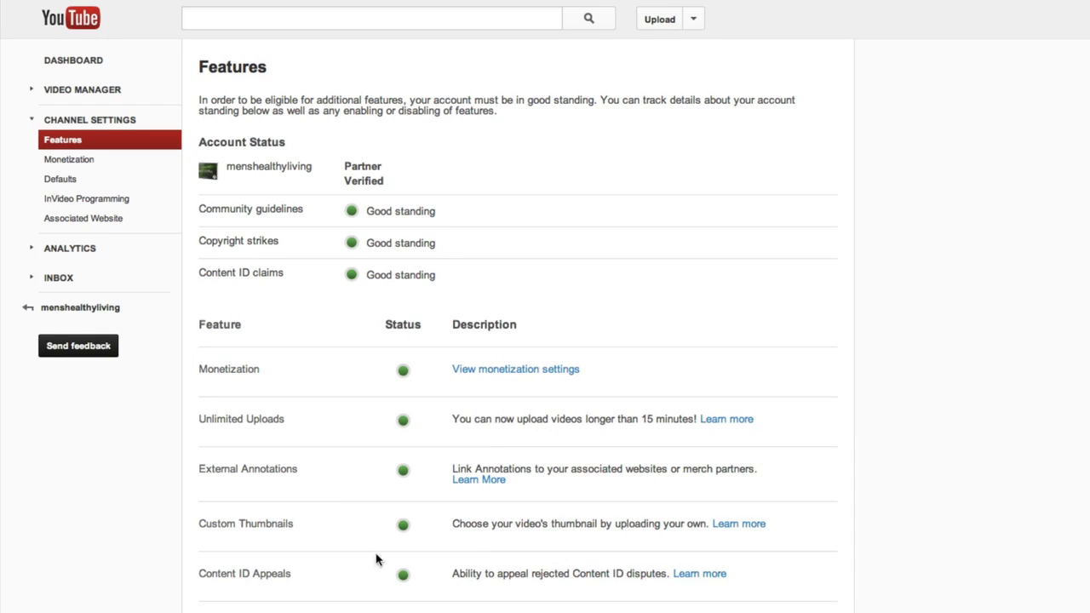
left_click_drag(206, 469, 493, 464)
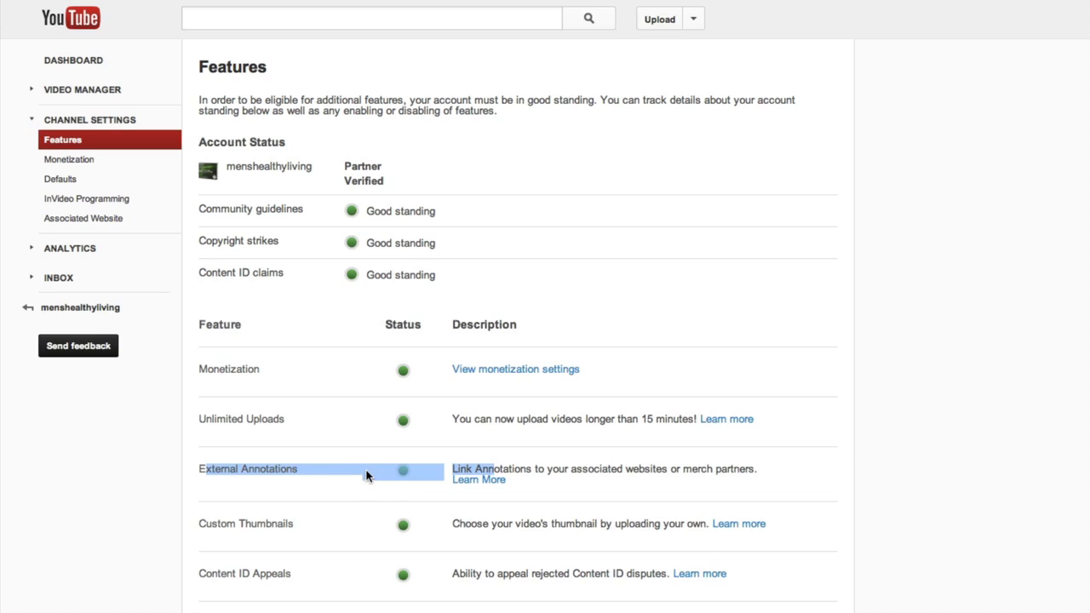
left_click(368, 469)
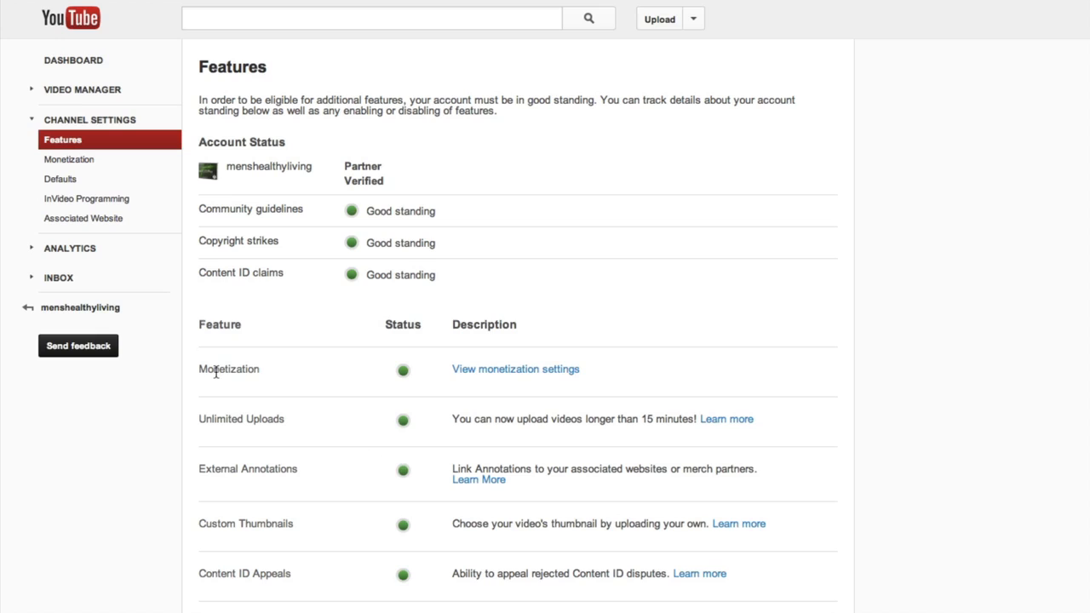
Remove the current associated website, add yoursite.com, and begin verifying its ownership
left_click(72, 223)
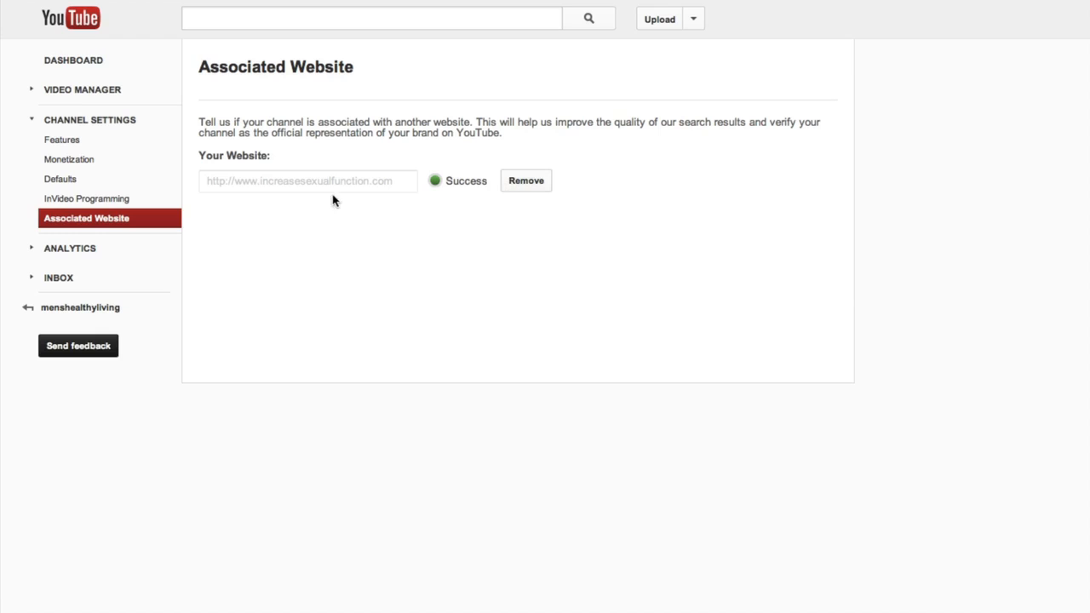
left_click(524, 188)
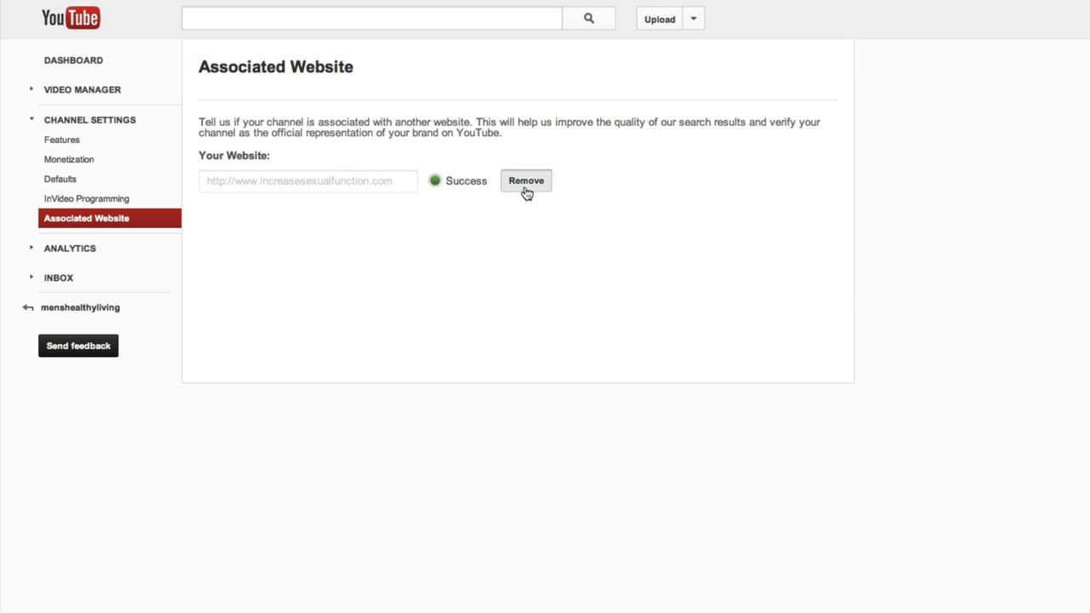
left_click(275, 180)
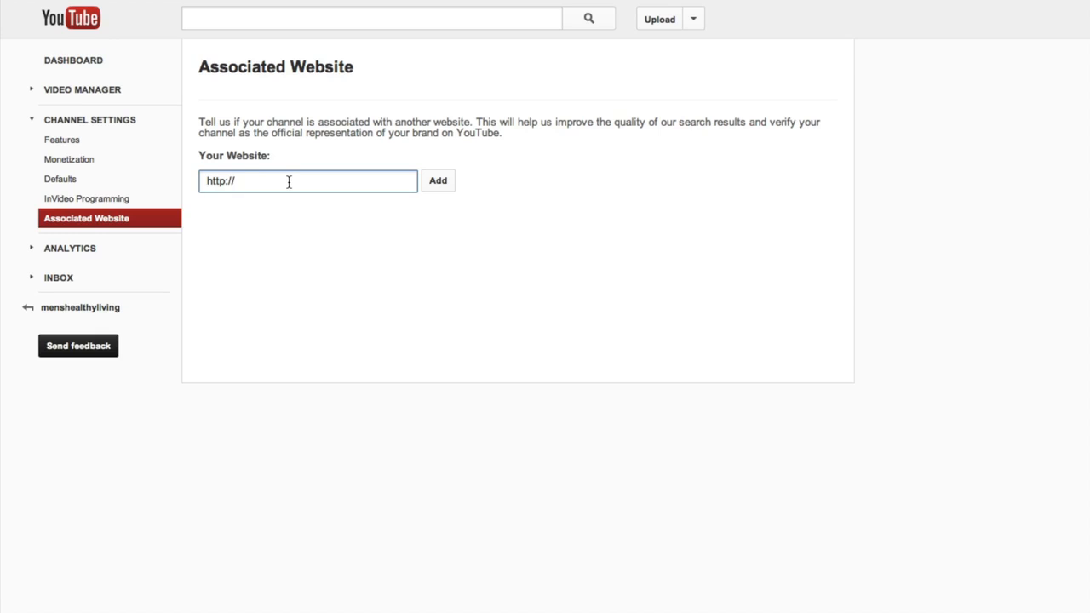
type("yoursite.com")
left_click(439, 187)
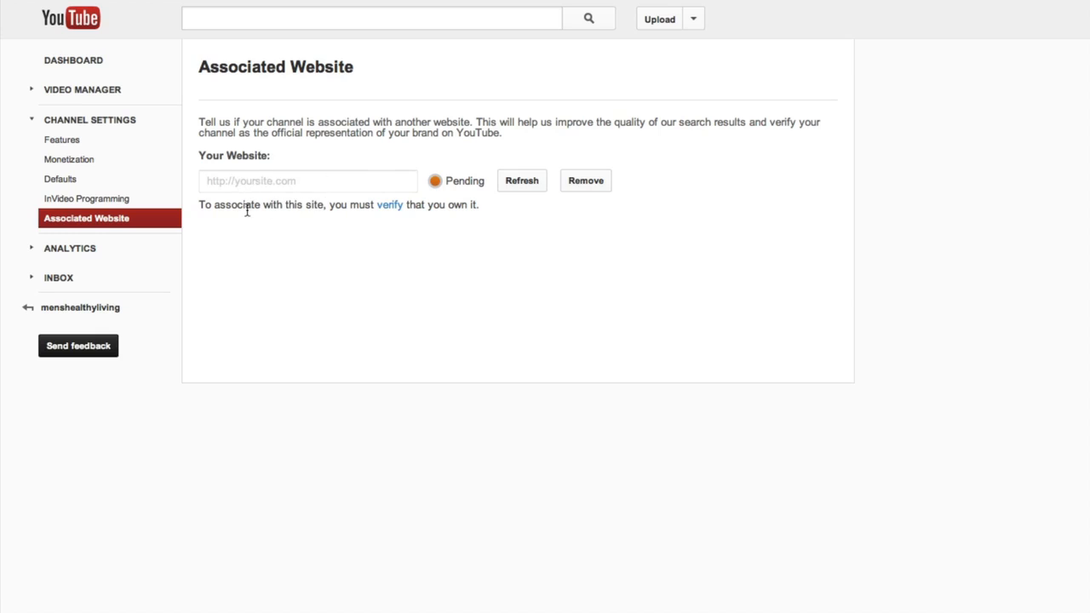
left_click(389, 209)
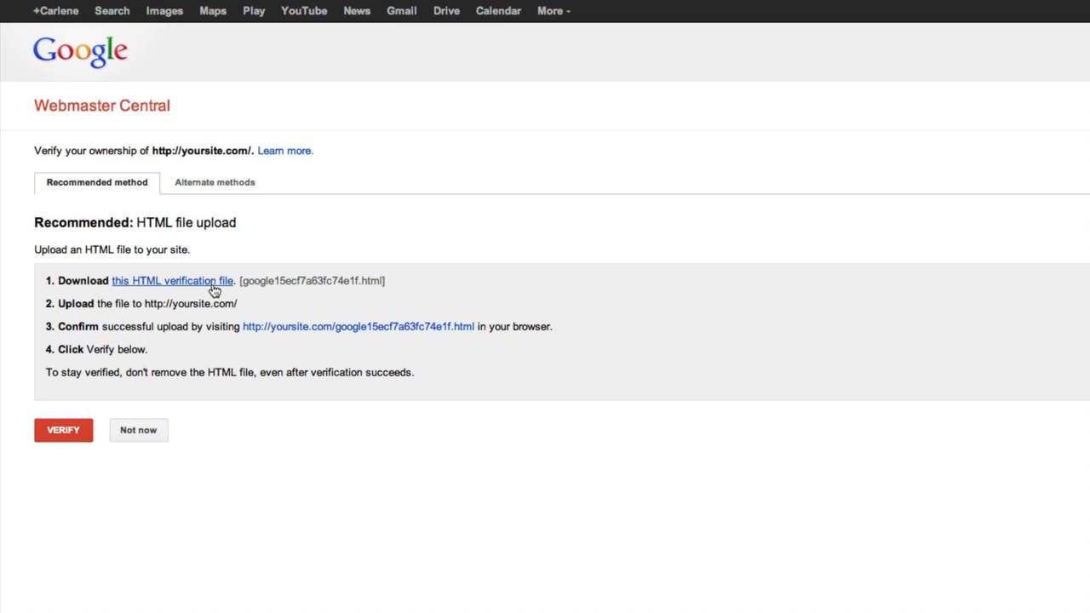
Download the recommended HTML verification file google15ecf7a63fc74e1f.html
left_click(157, 286)
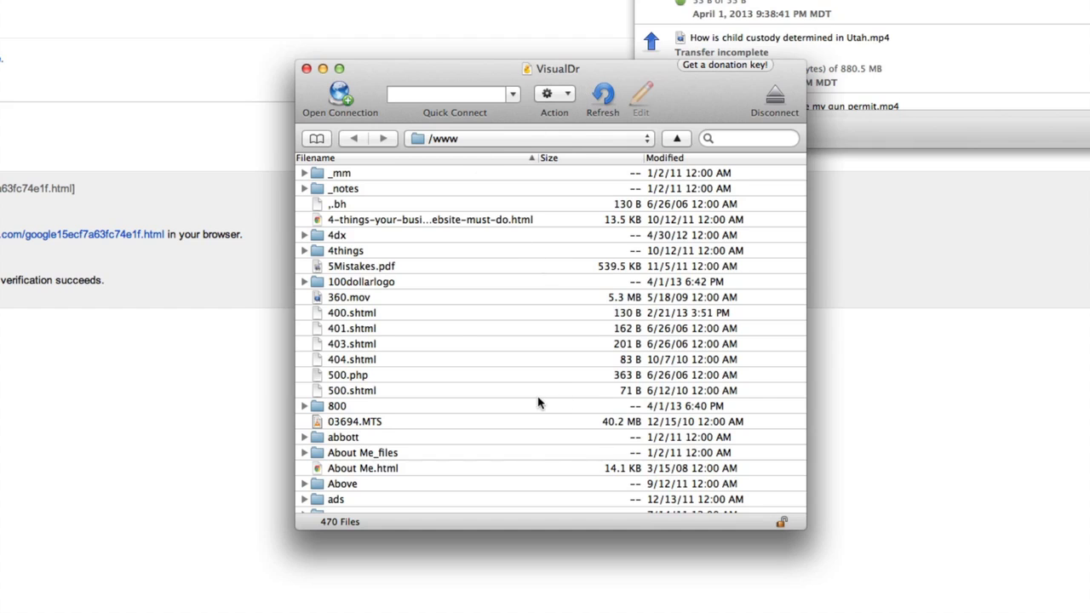
key("super+Tab")
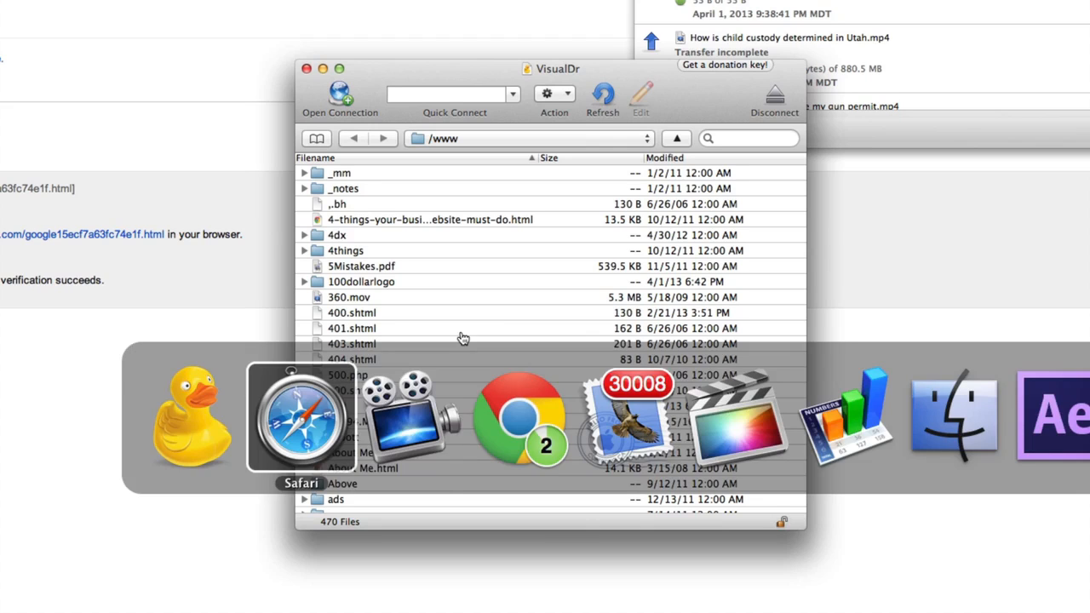
key("super+Tab")
key("super+Tab")
key("super+Tab")
key("super+Tab")
key("super+Tab")
key("super+Tab")
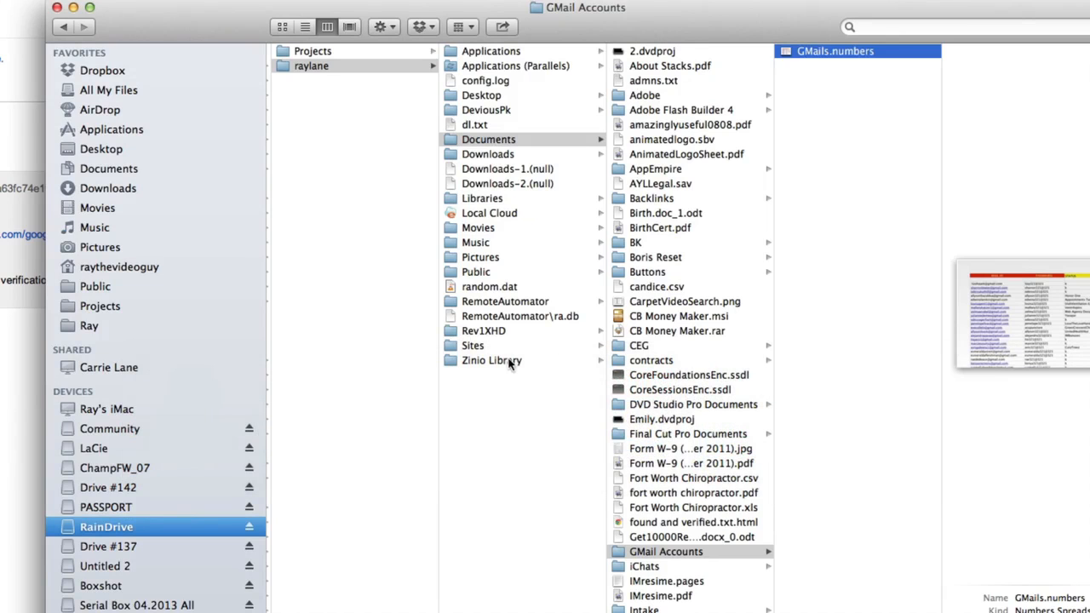
left_click(118, 189)
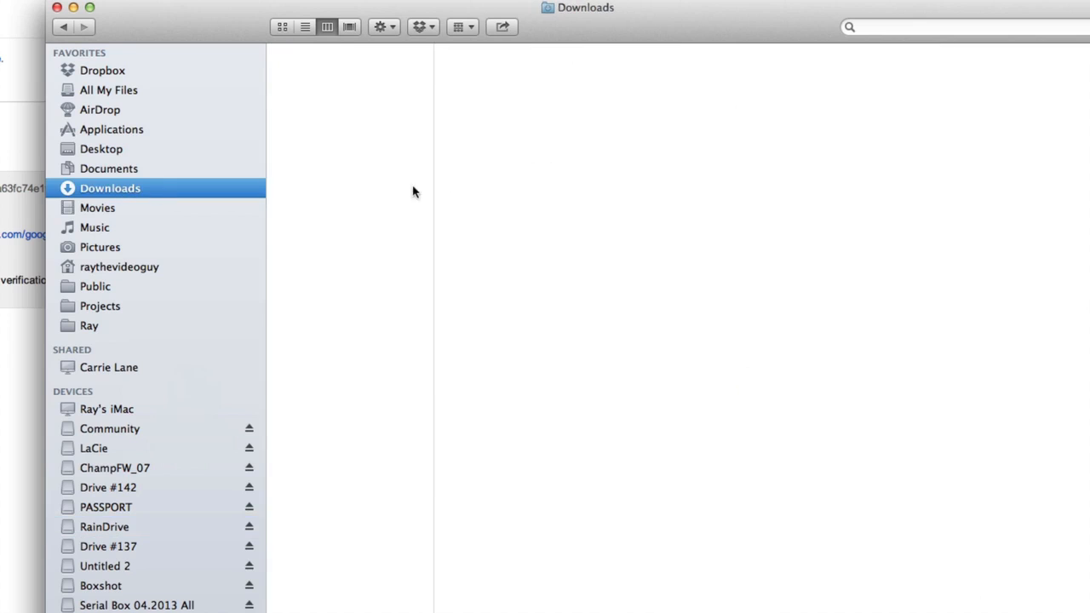
left_click(354, 71)
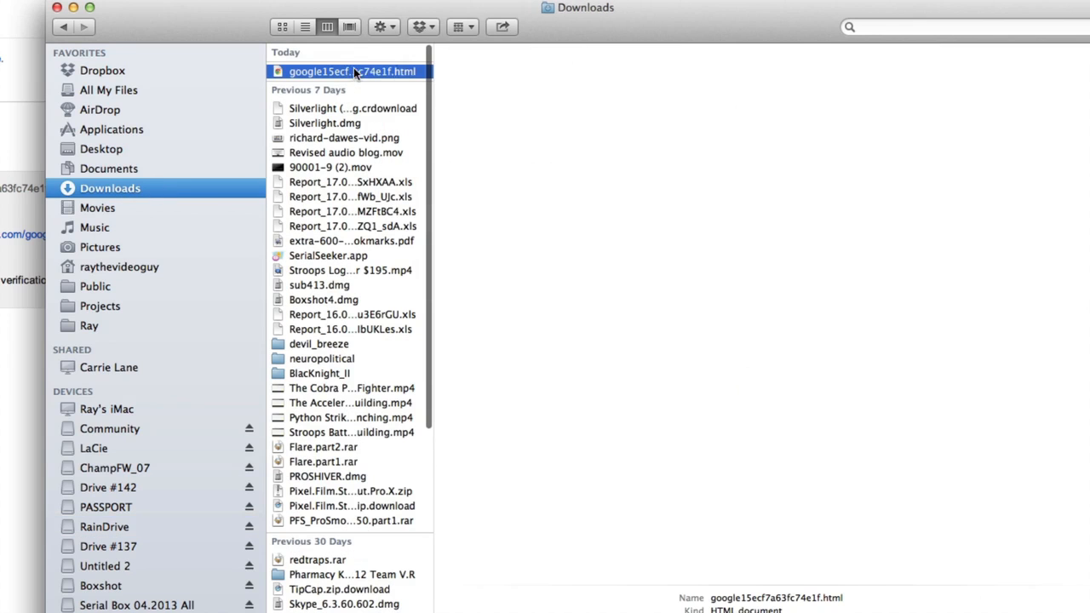
left_click_drag(329, 12, 896, 174)
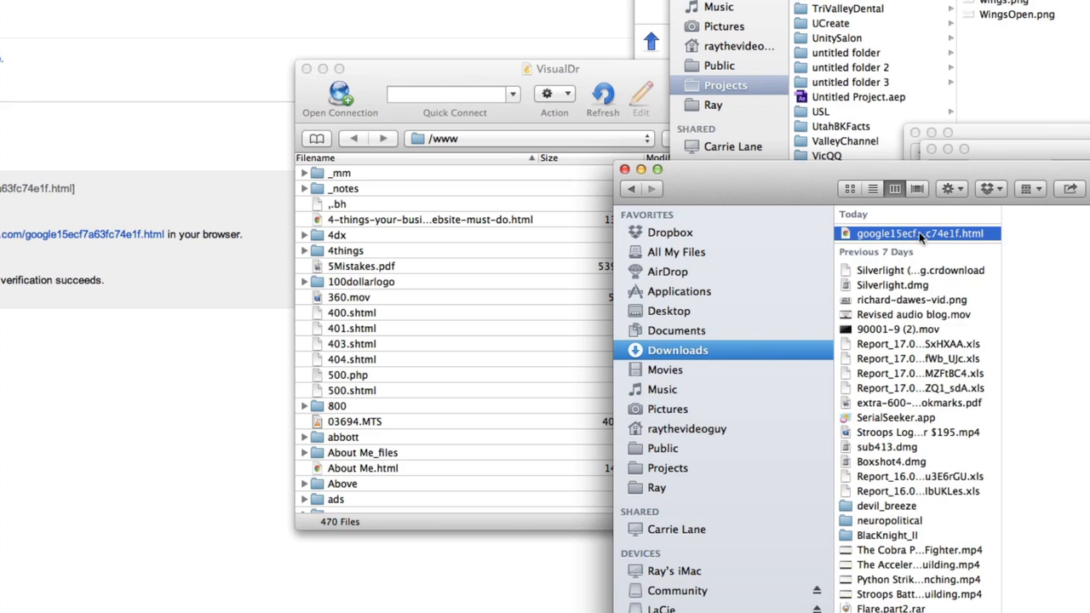
Upload the verification file into the /www folder and accept switching to FTP-SSL
left_click_drag(912, 229, 386, 331)
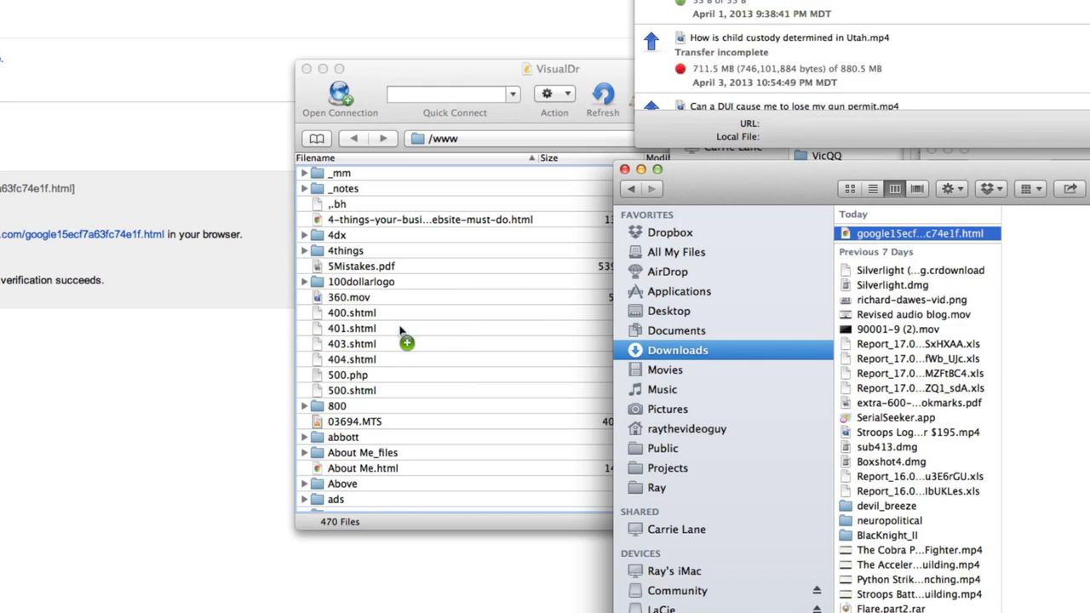
left_click(477, 71)
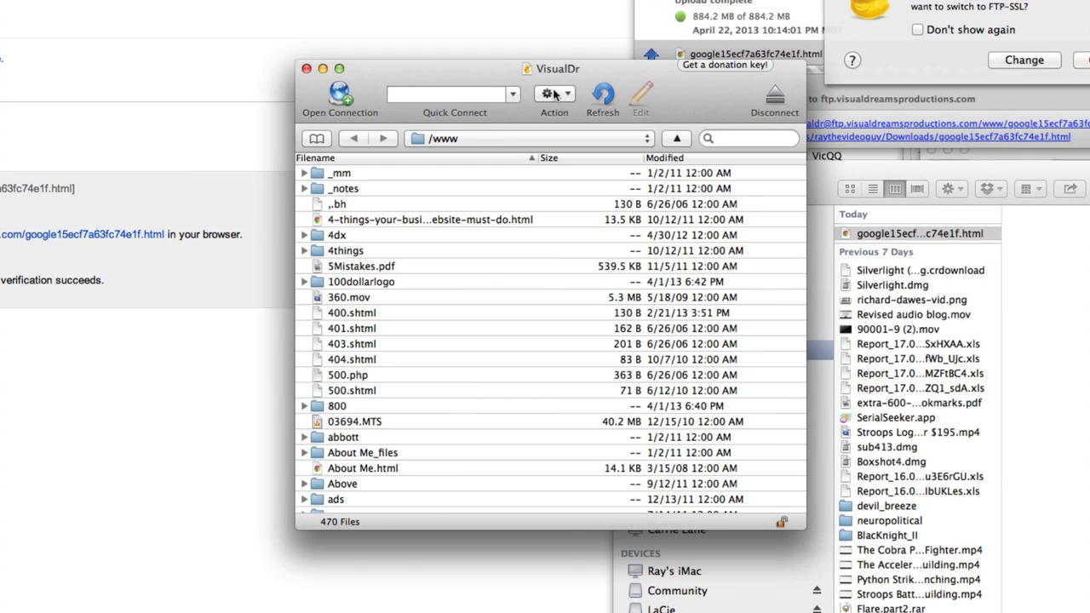
left_click(463, 139)
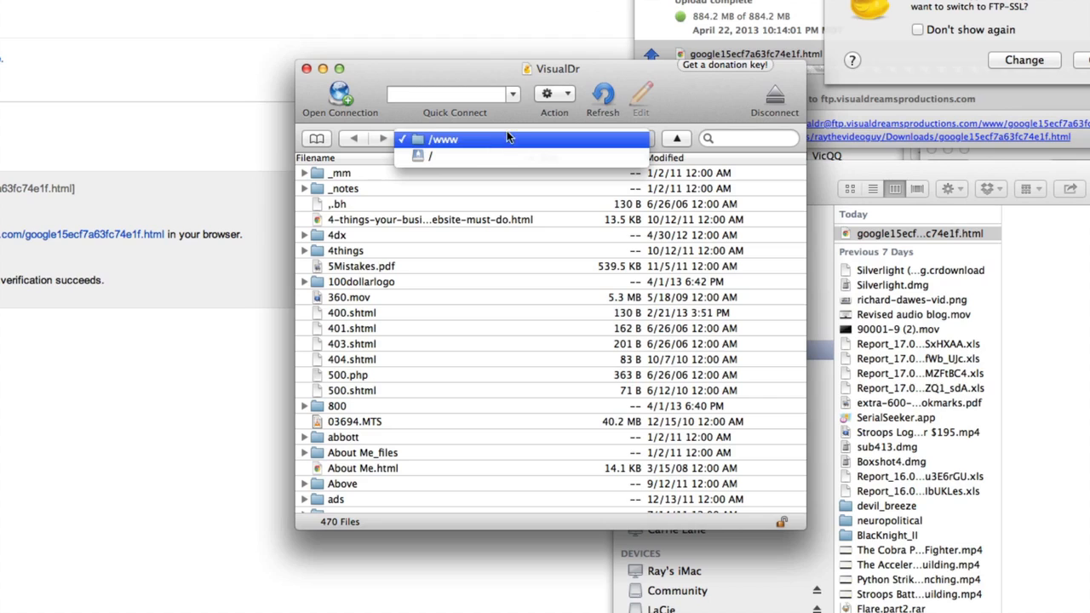
left_click(499, 139)
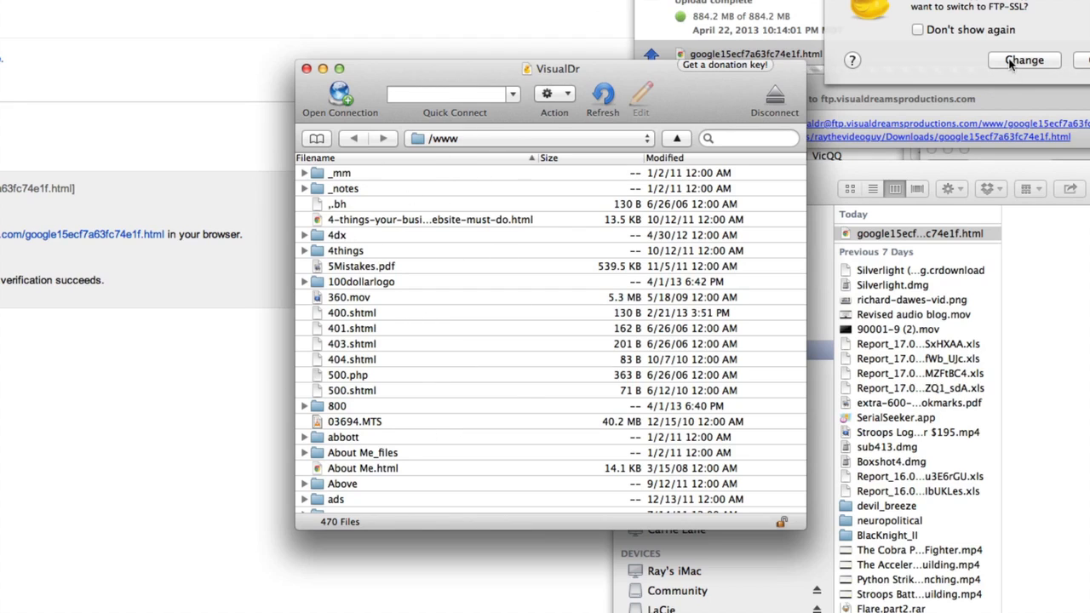
left_click(1079, 62)
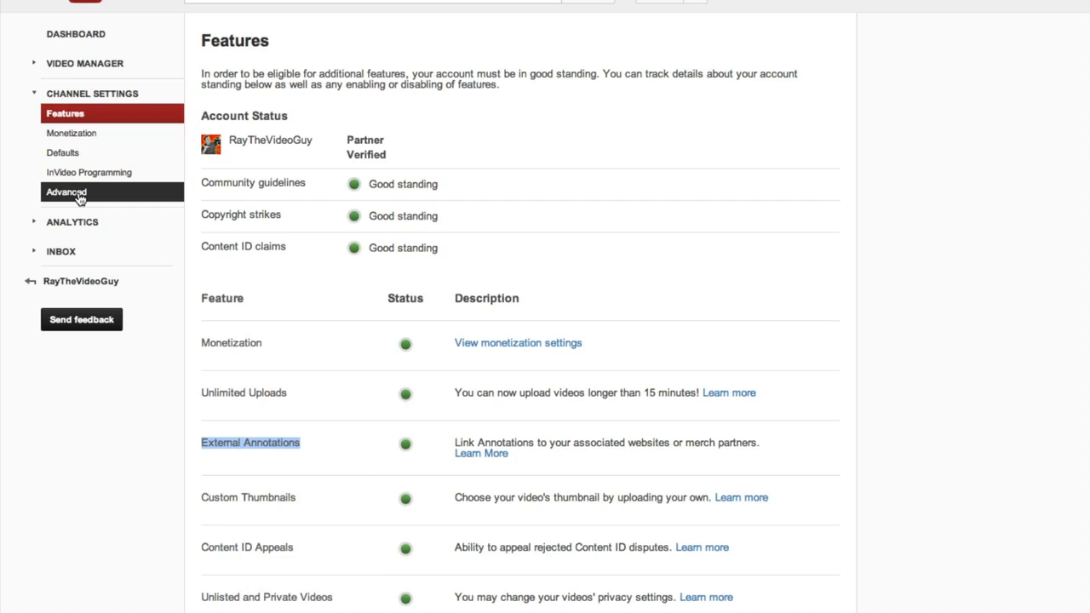
Open the Advanced section of the YouTube channel settings
left_click(80, 195)
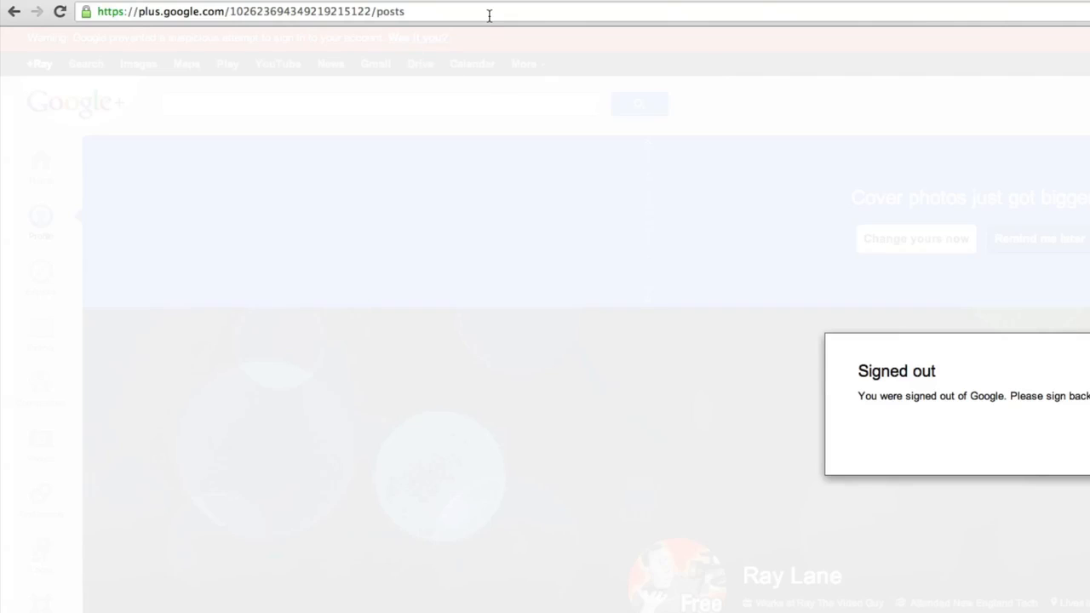
Load google.com/webmasters from Chrome's address bar, fixing typos along the way
left_click(432, 11)
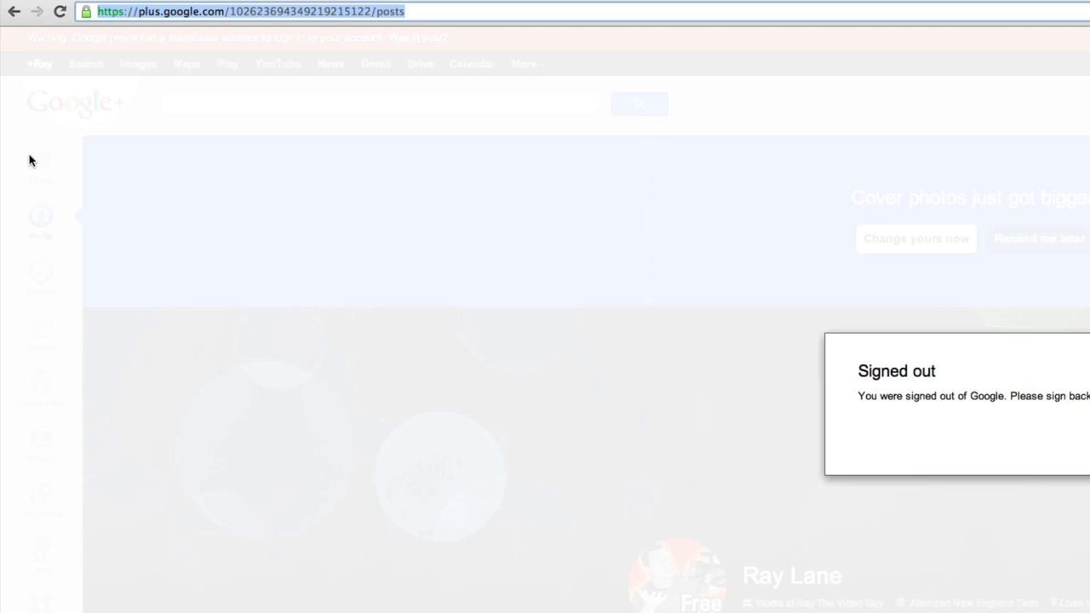
type("gg")
key("BackSpace")
type("oo")
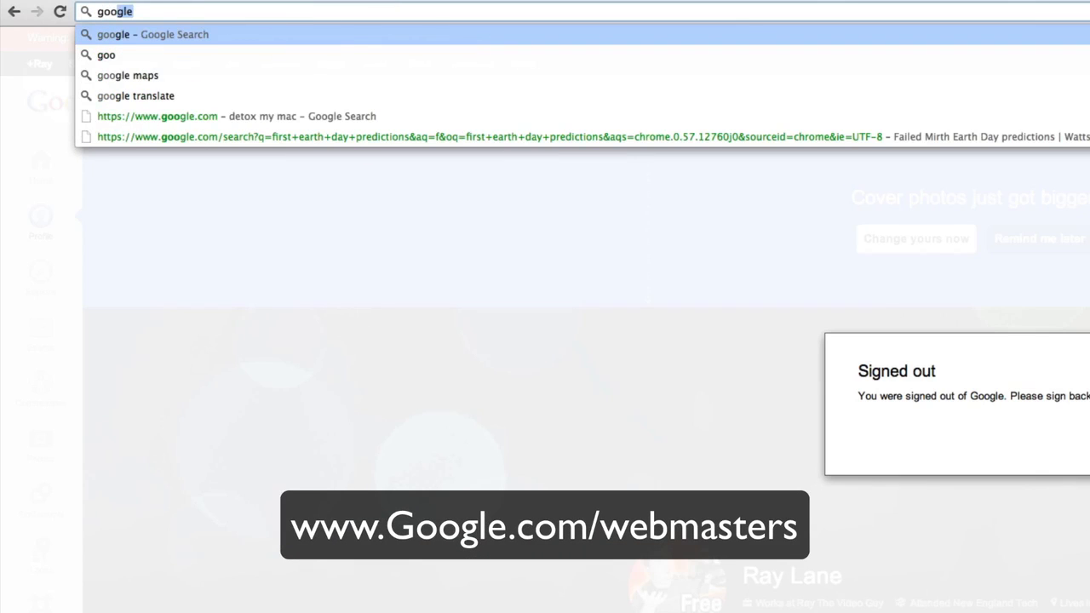
type(".com")
key("BackSpace")
key("BackSpace")
key("BackSpace")
key("BackSpace")
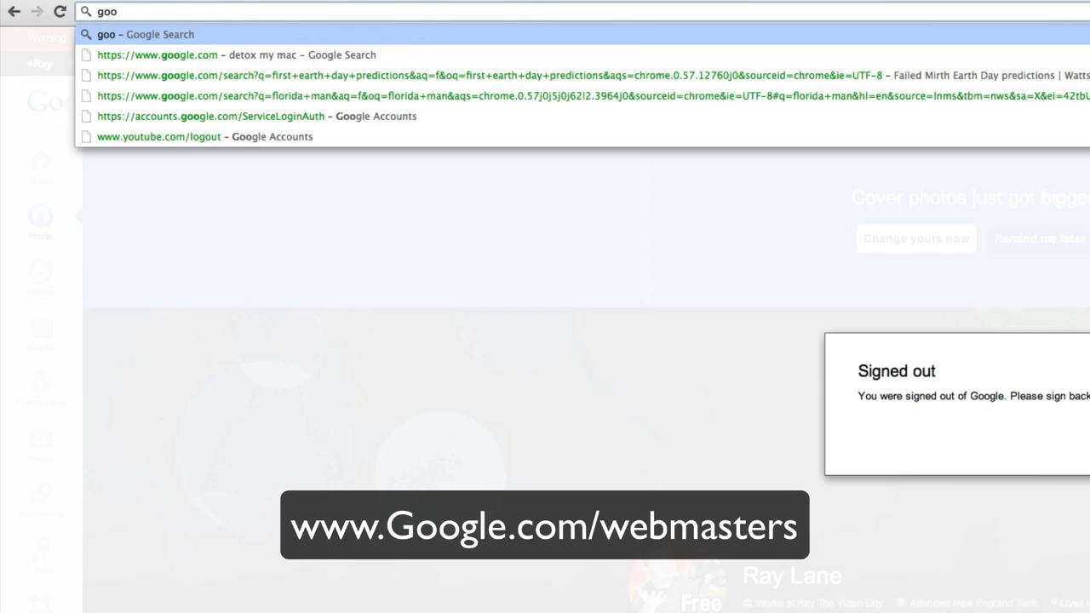
type("gle.vo")
key("BackSpace")
key("BackSpace")
type("com")
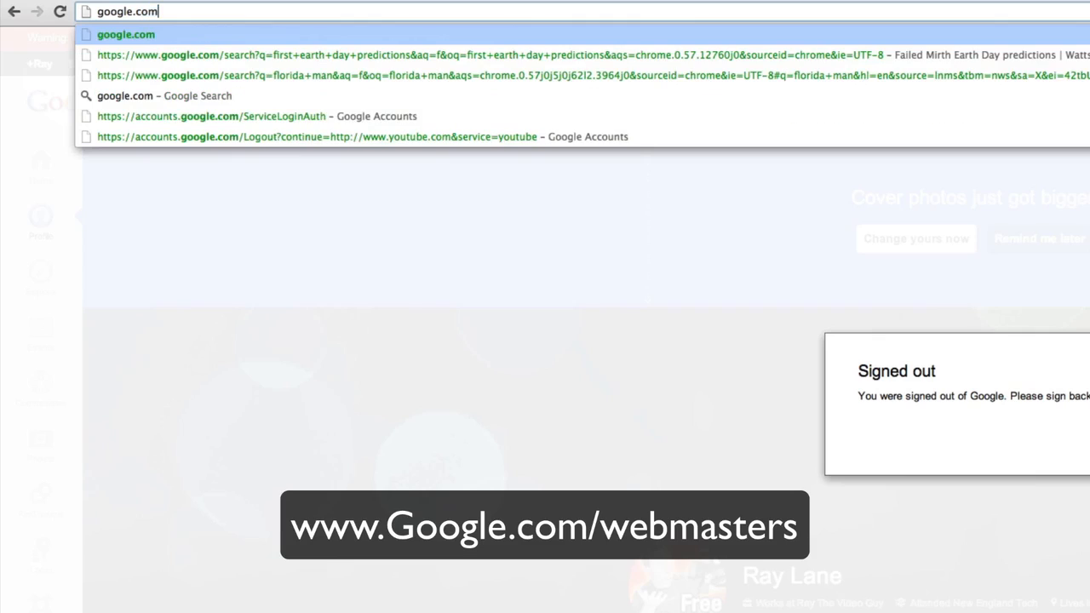
type("/web")
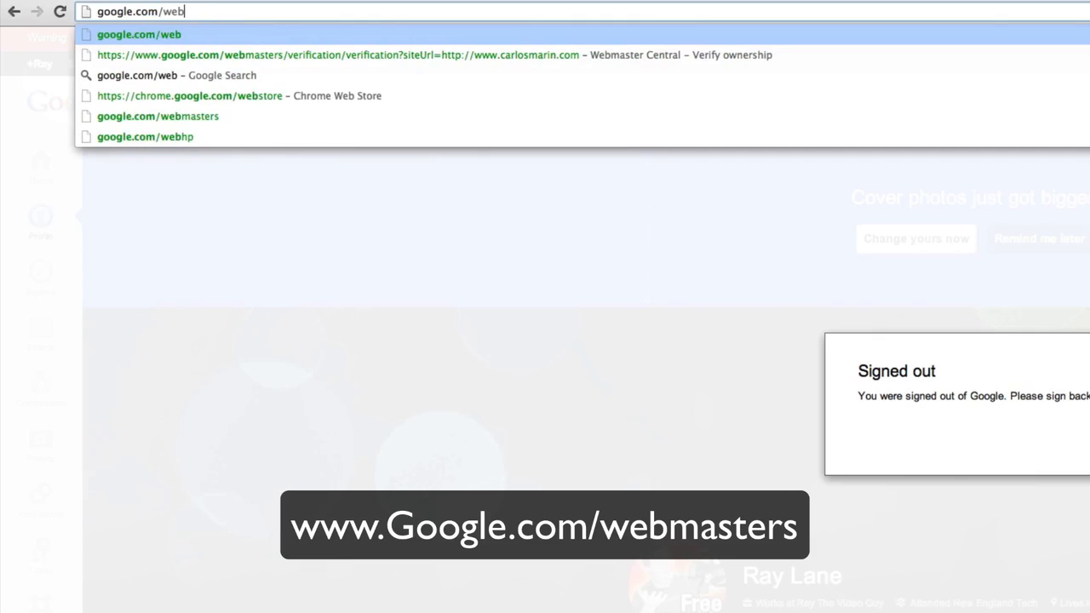
type("masters")
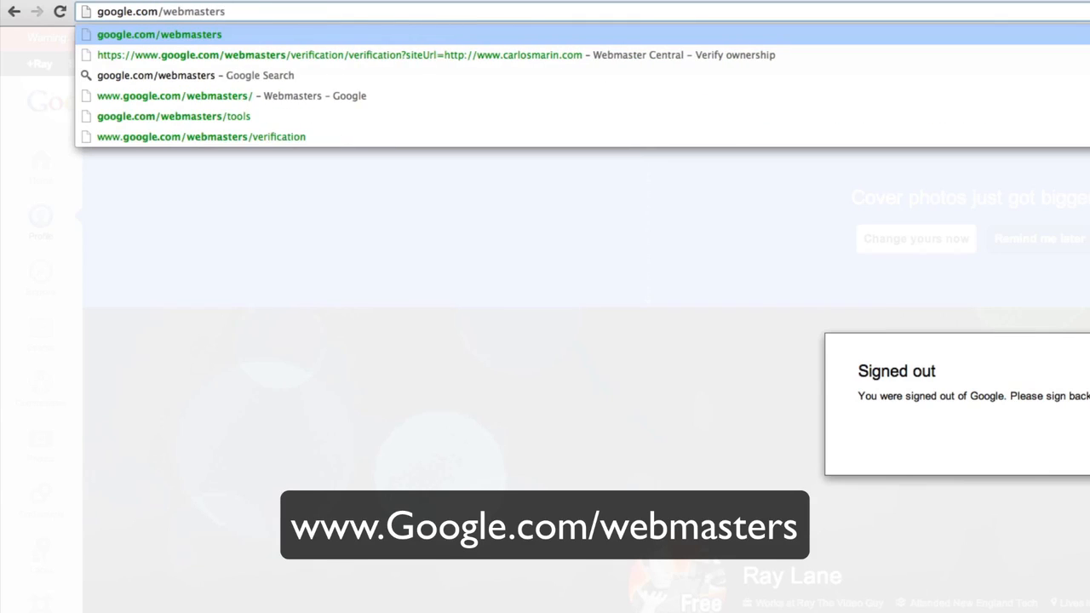
key("Return")
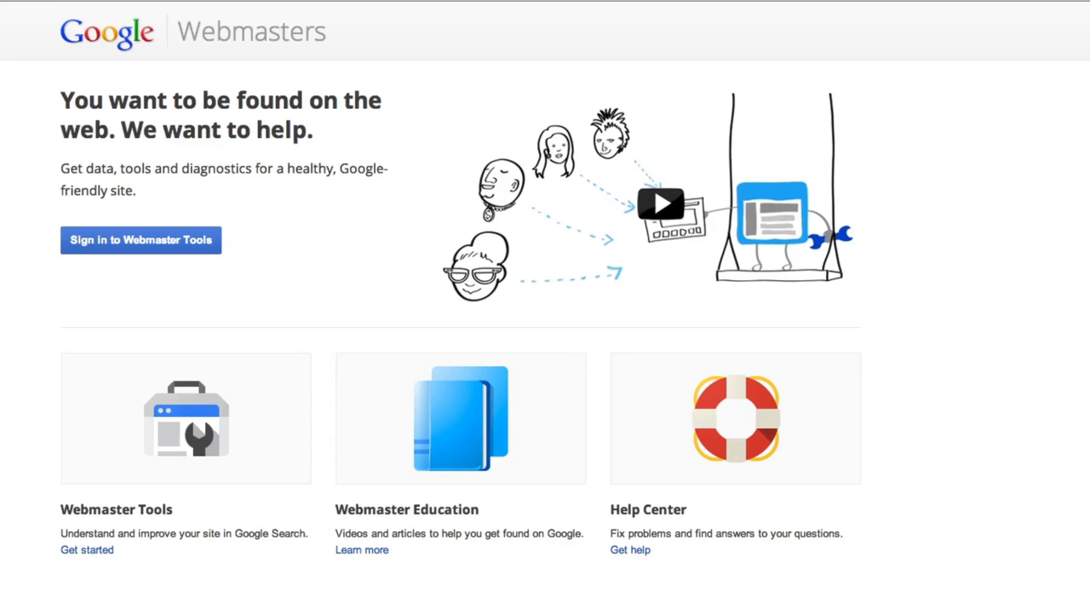
Sign in to Webmaster Tools and scroll the site list to check for your site
left_click(139, 245)
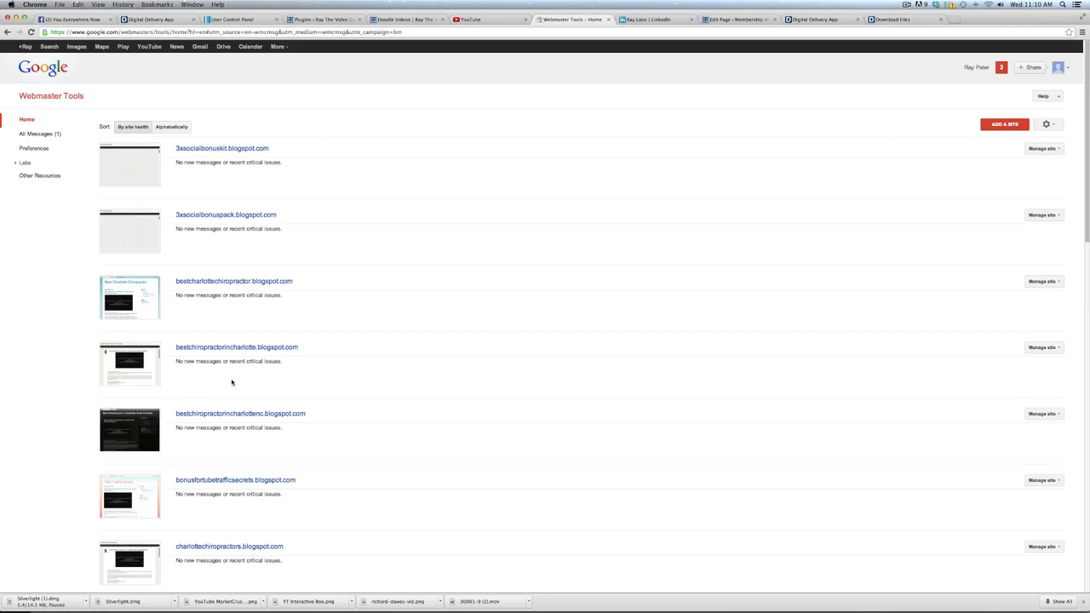
scroll(325, 443, "down", 10)
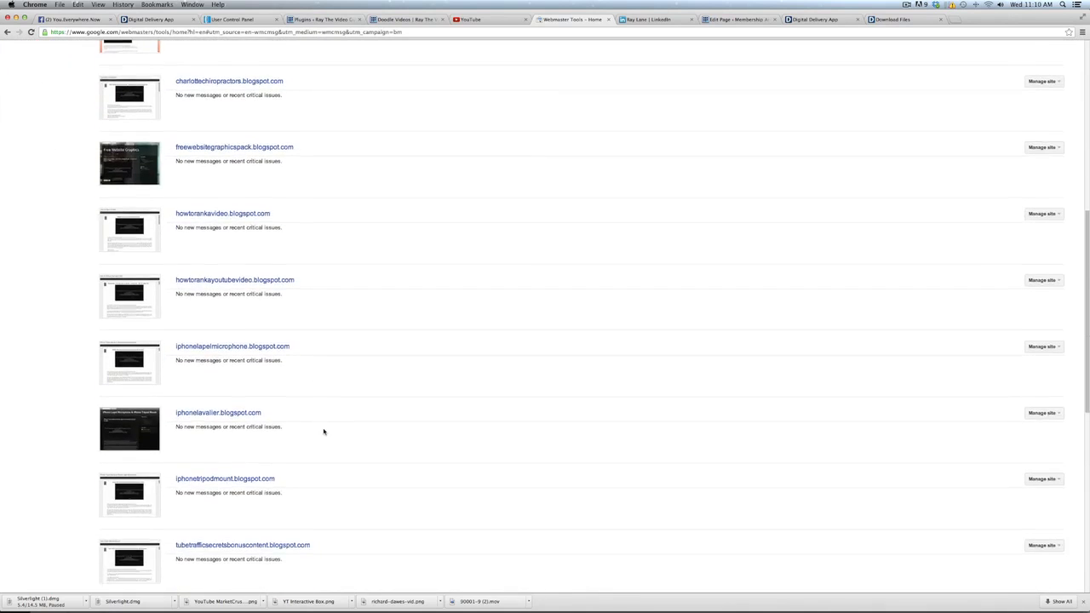
scroll(324, 439, "up", 15)
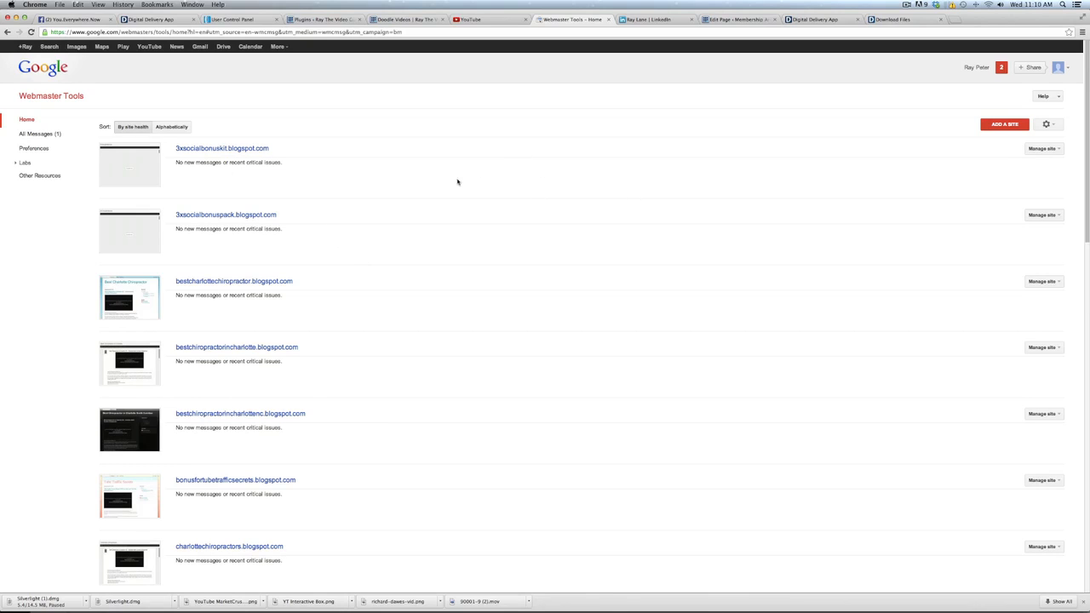
scroll(363, 239, "down", 10)
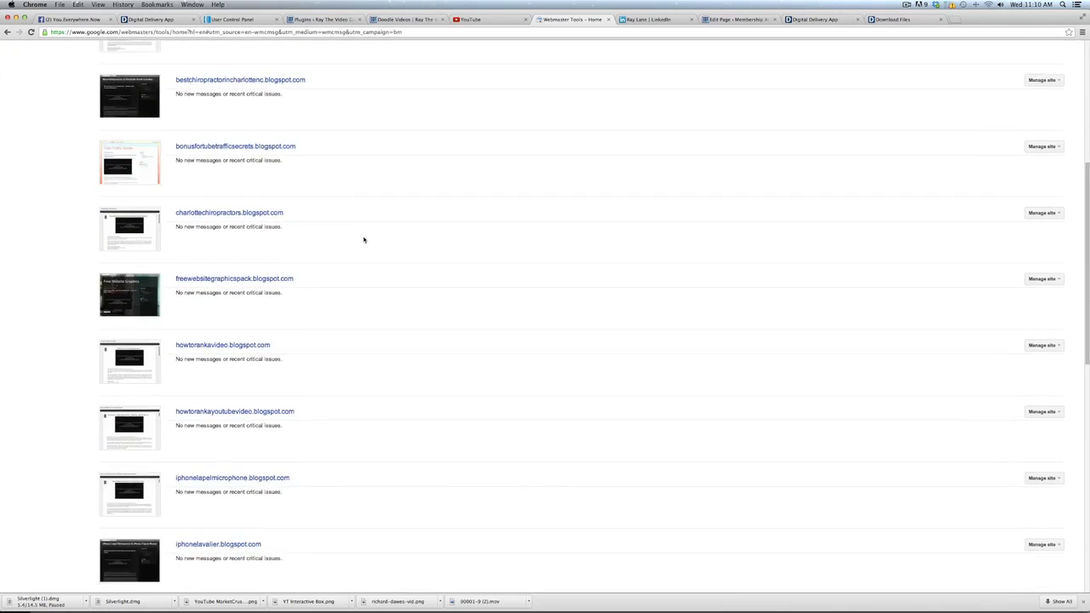
scroll(365, 239, "down", 2)
scroll(365, 239, "up", 15)
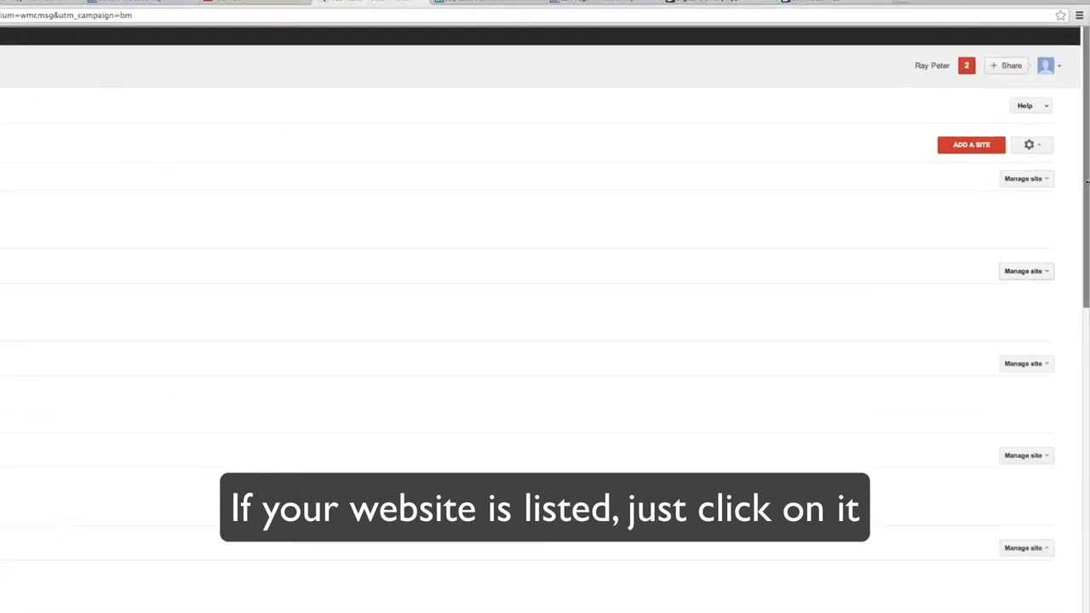
left_click(969, 145)
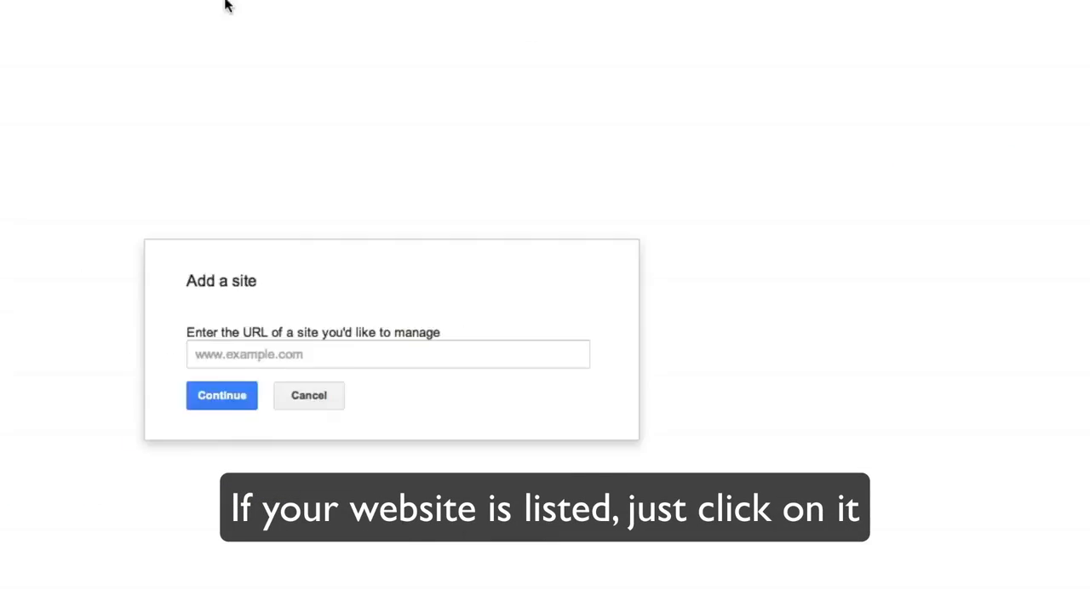
left_click(508, 272)
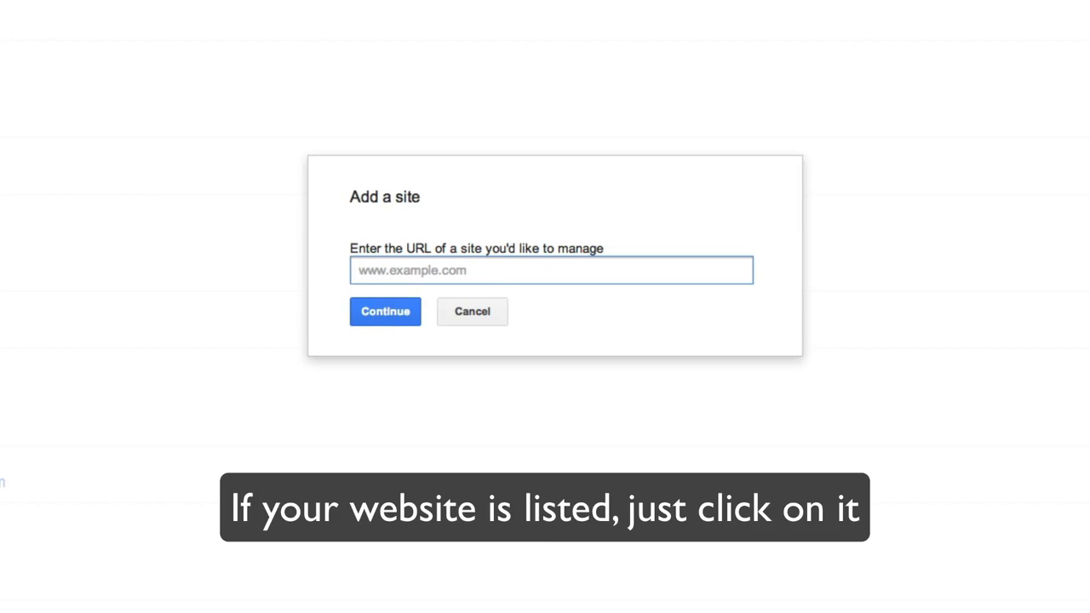
type("www.ra")
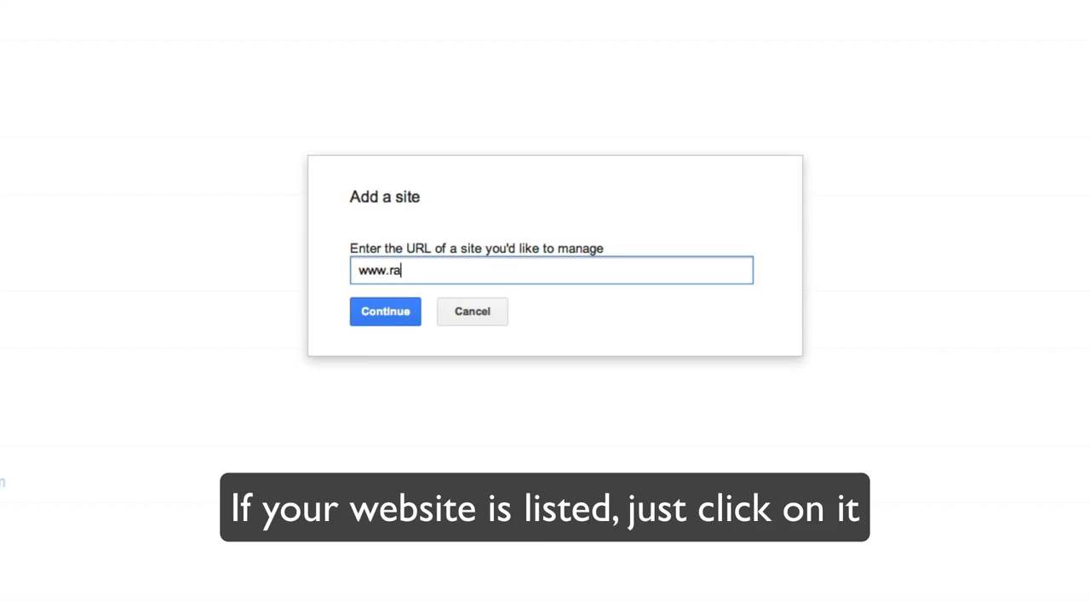
type("ythevideoguy.com")
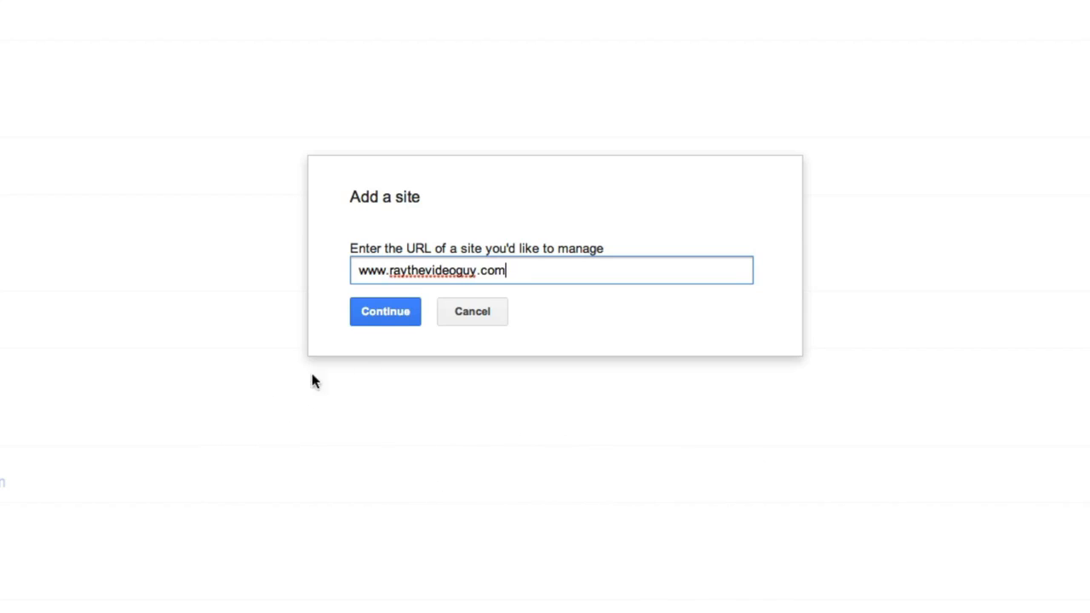
left_click(388, 312)
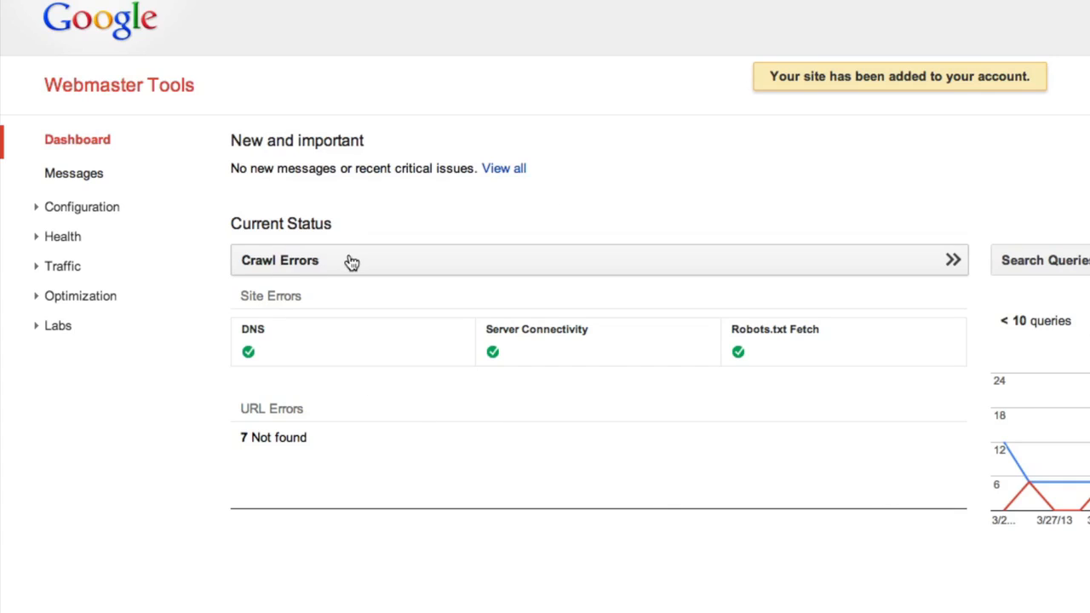
Open Configuration > Associates for the site, which shows no associated users yet
left_click(65, 208)
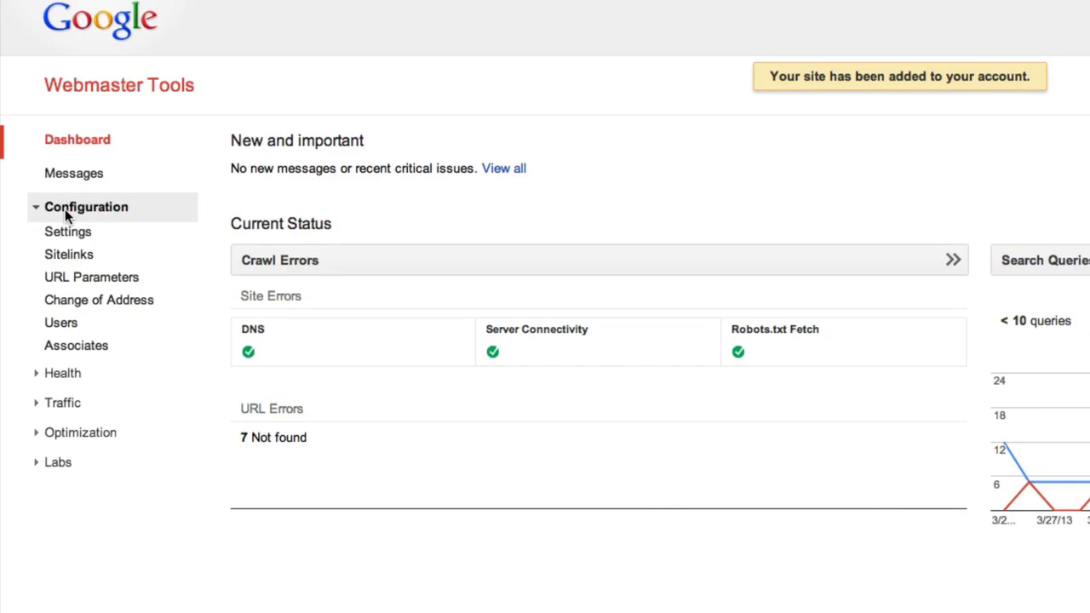
left_click(77, 348)
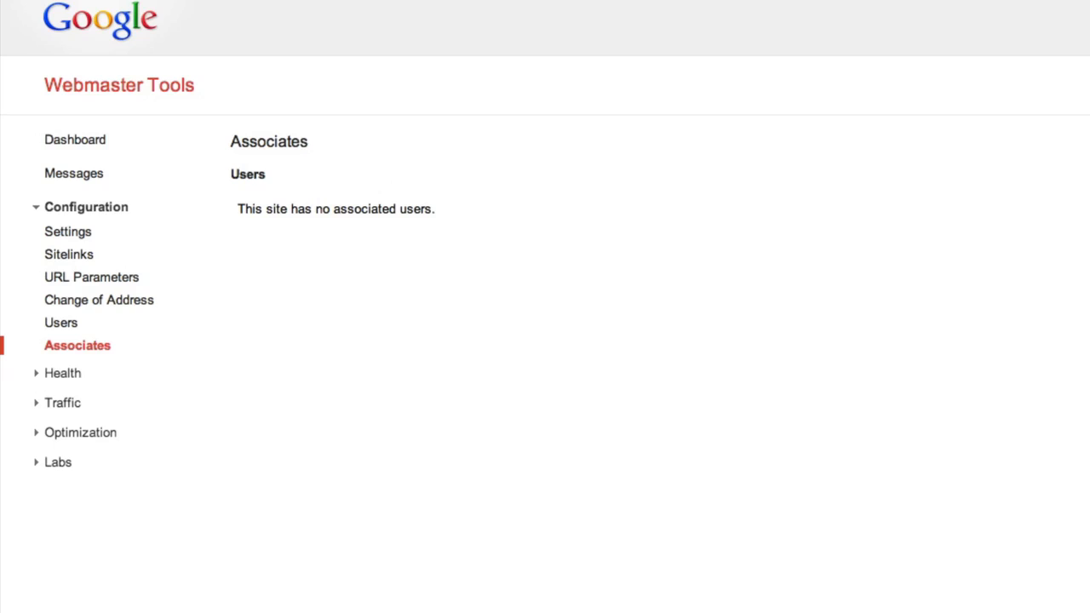
left_click(987, 165)
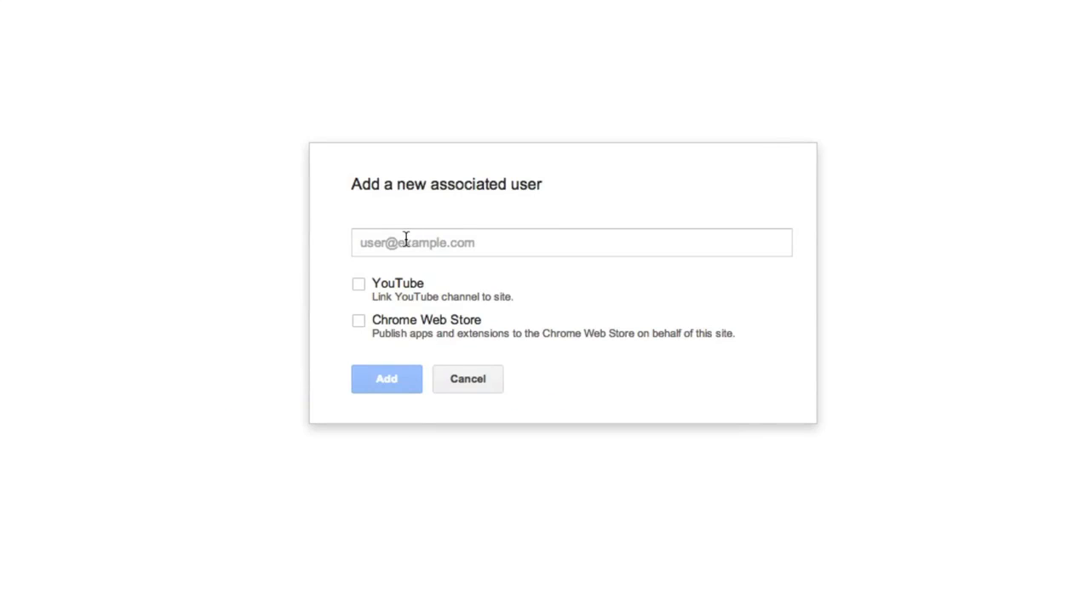
Add the YouTube account's e-mail as an associated user with YouTube ticked
left_click(405, 240)
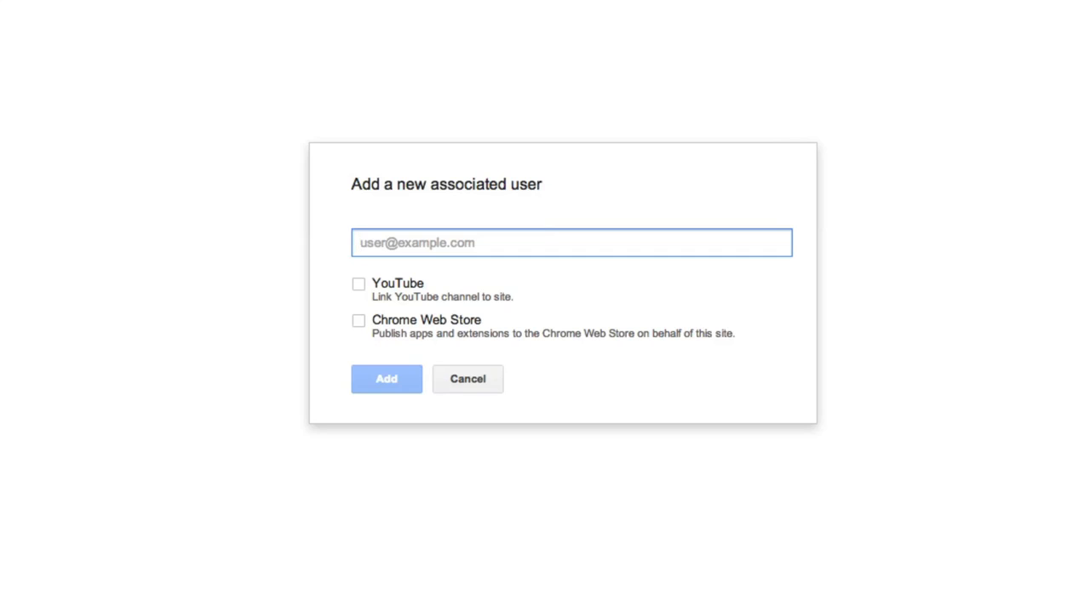
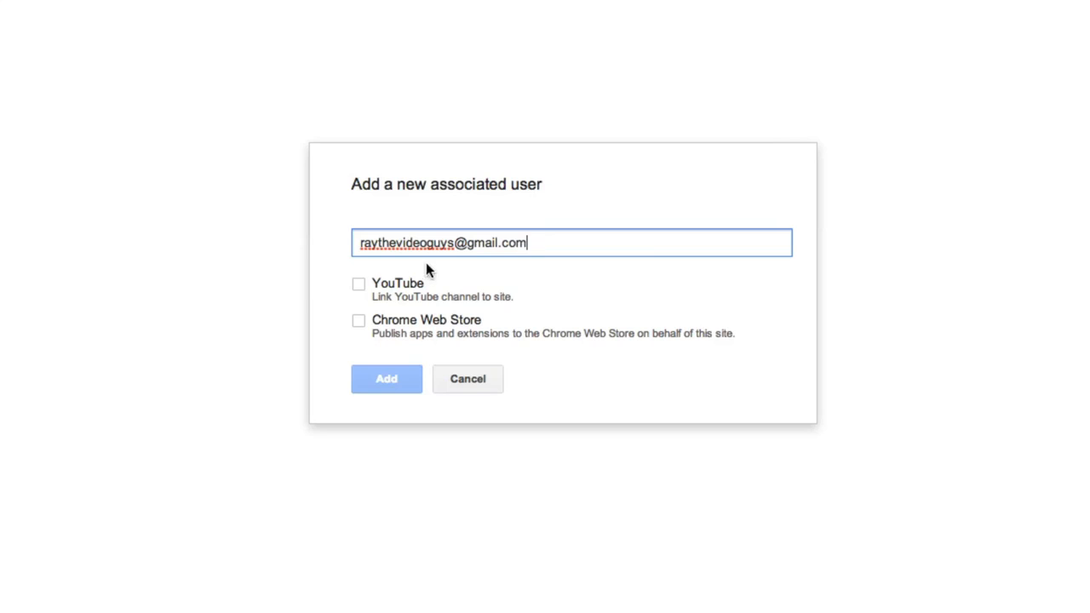
left_click(359, 286)
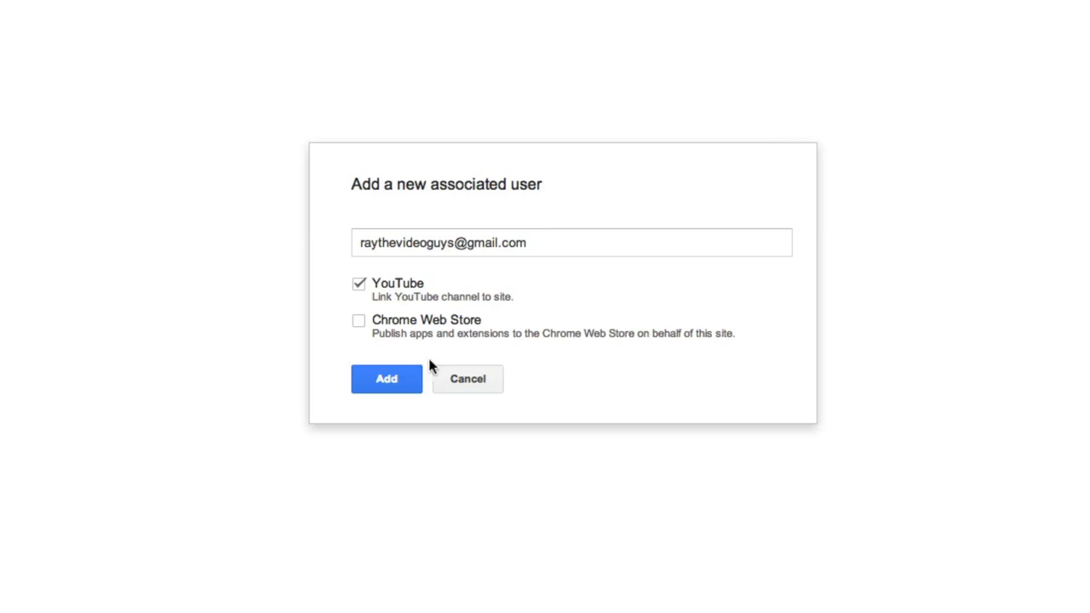
left_click(397, 389)
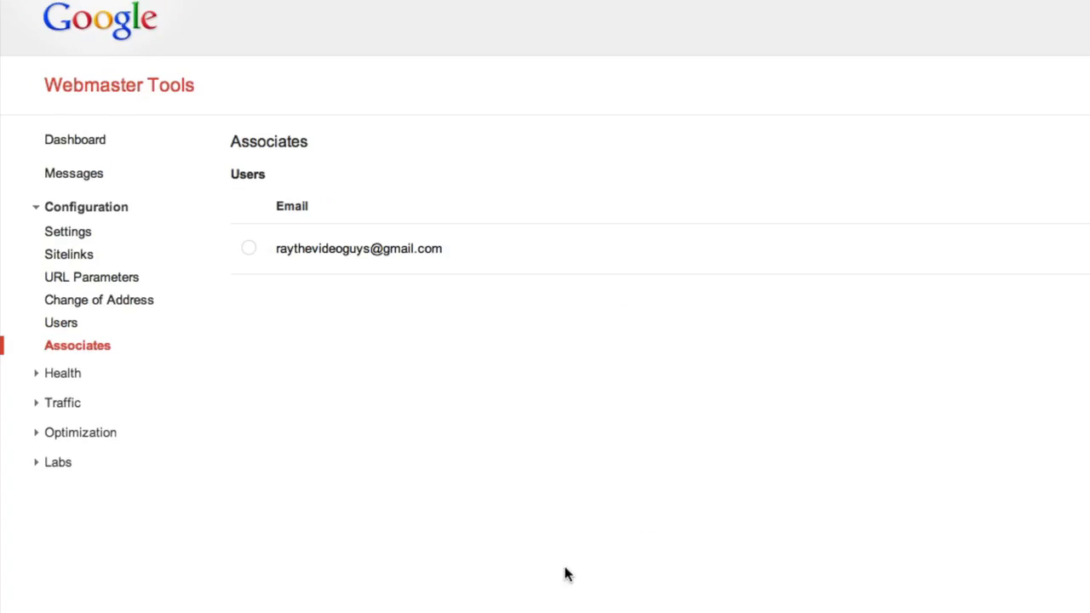
left_click(248, 248)
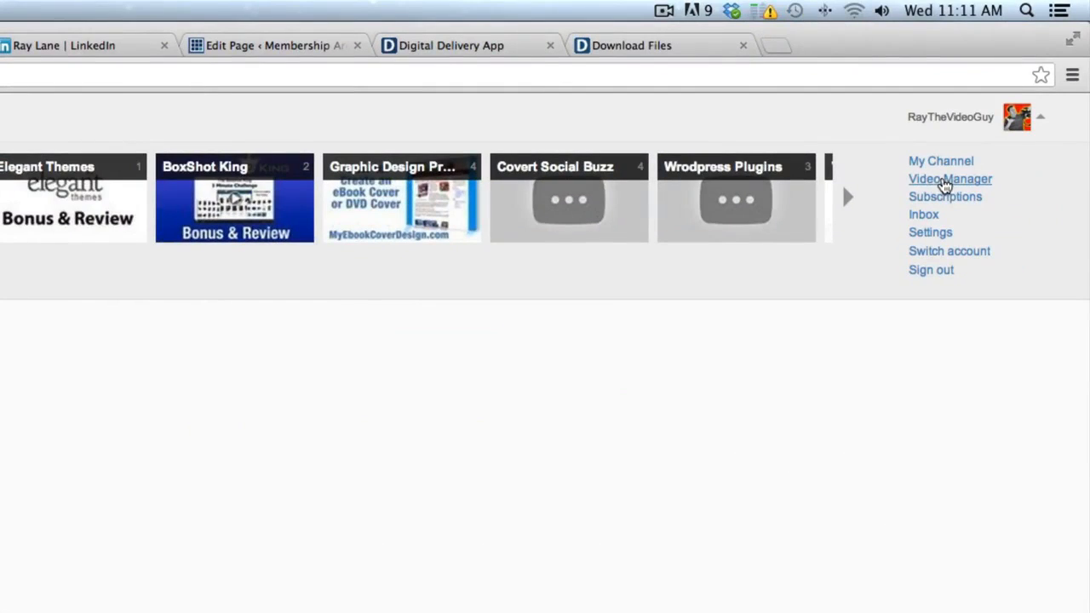
Open Annotations for the Detox My Mac video from the channel's uploads list
left_click(945, 183)
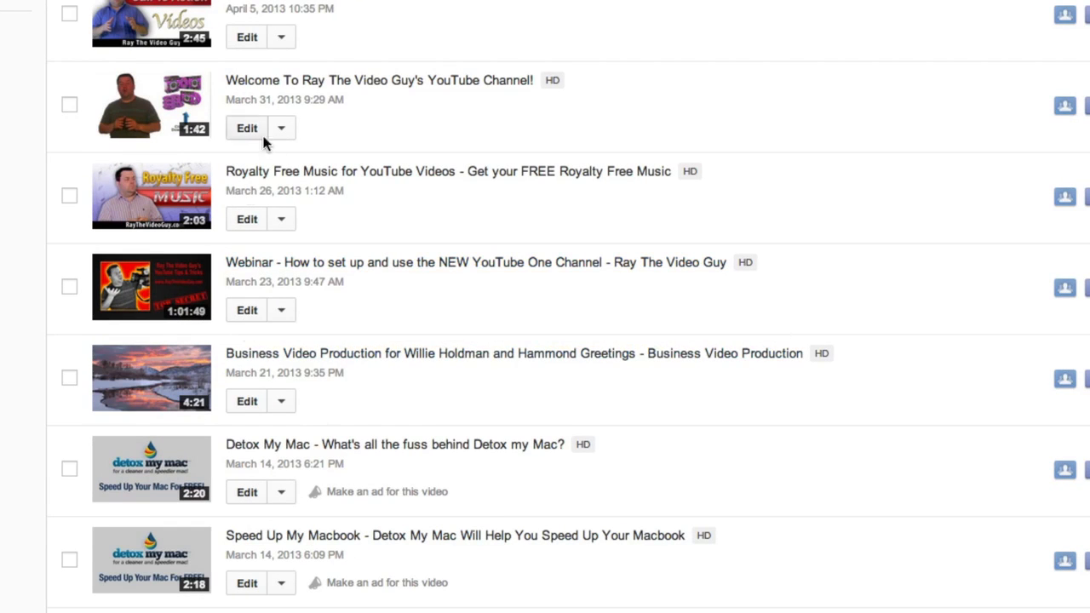
left_click(280, 493)
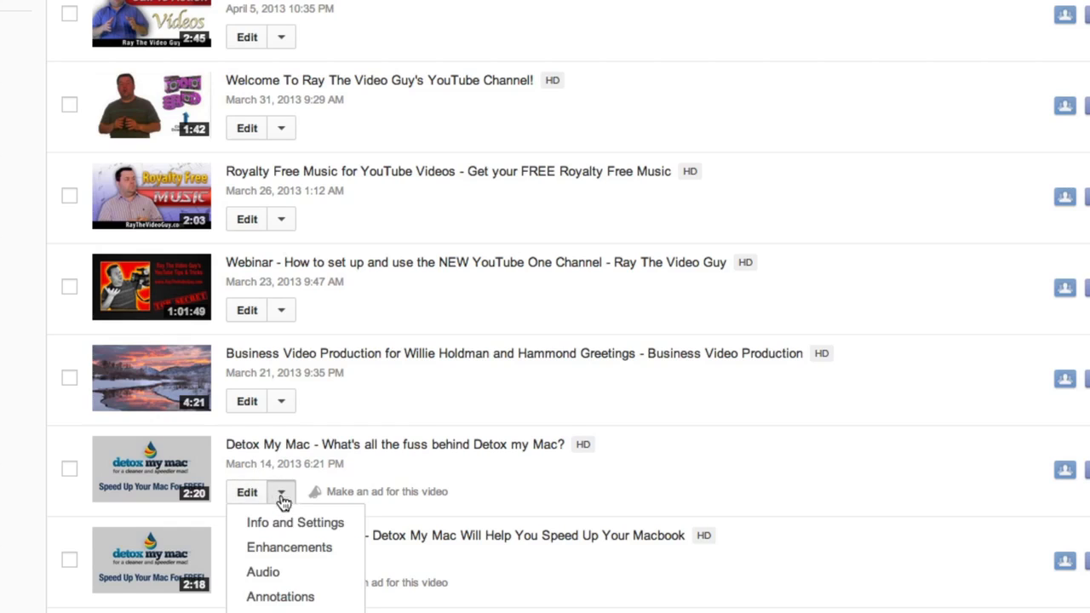
left_click(304, 599)
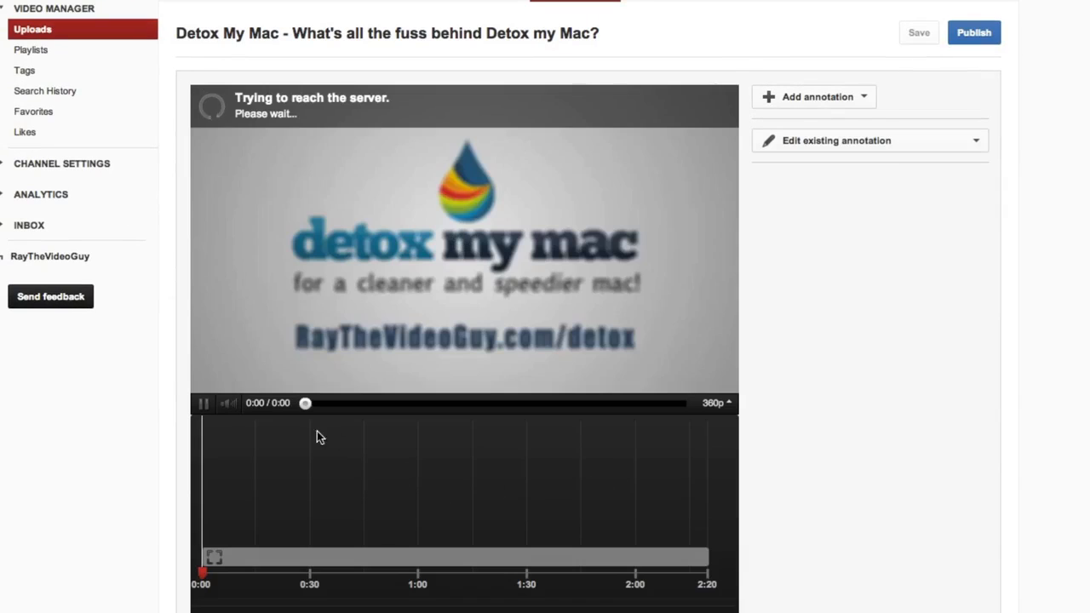
left_click(231, 405)
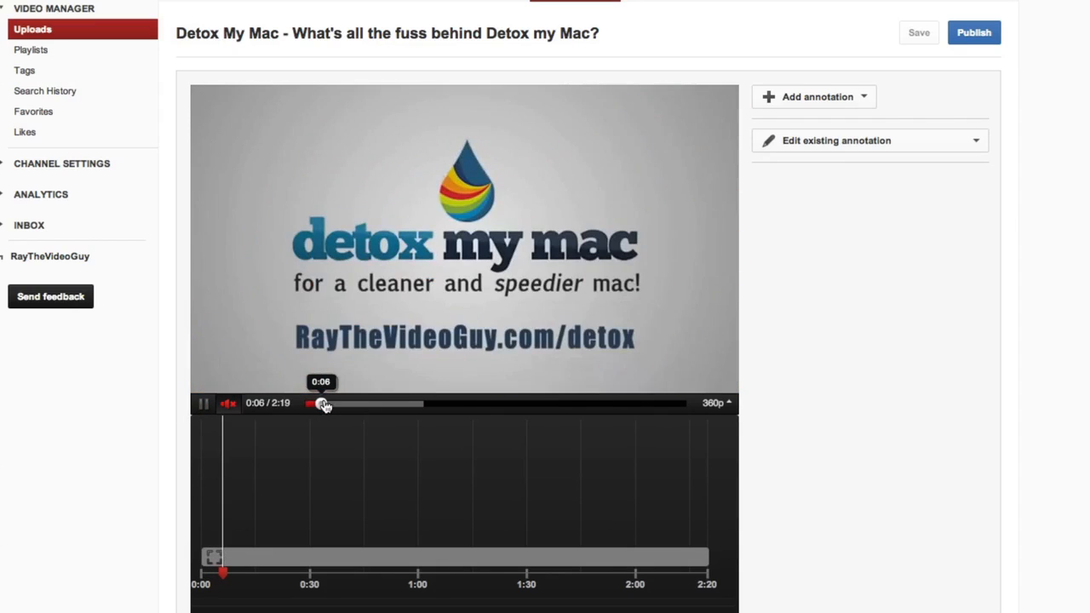
left_click(342, 404)
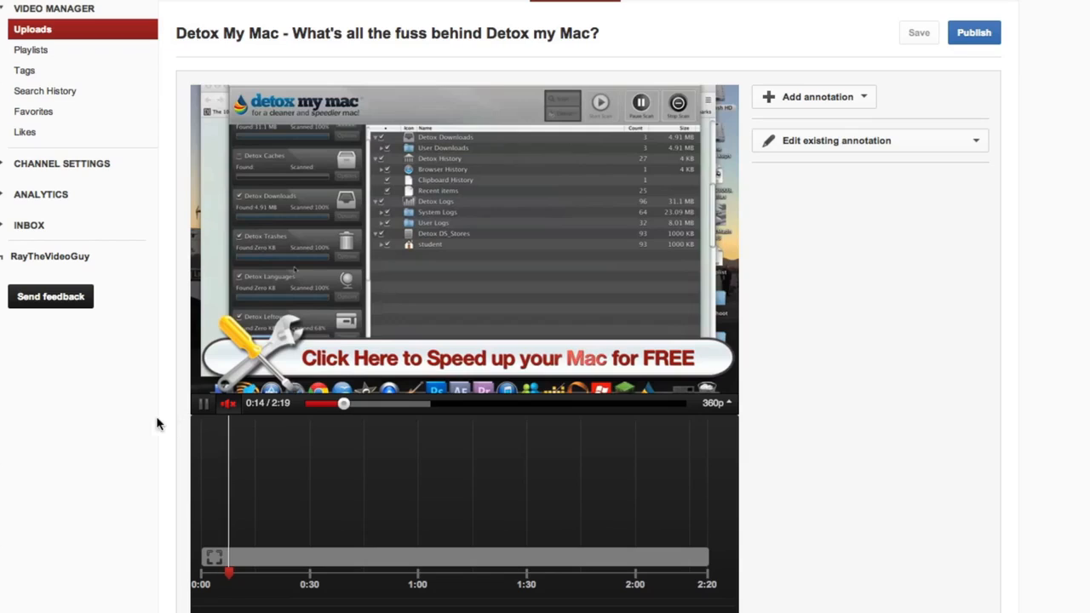
left_click(206, 406)
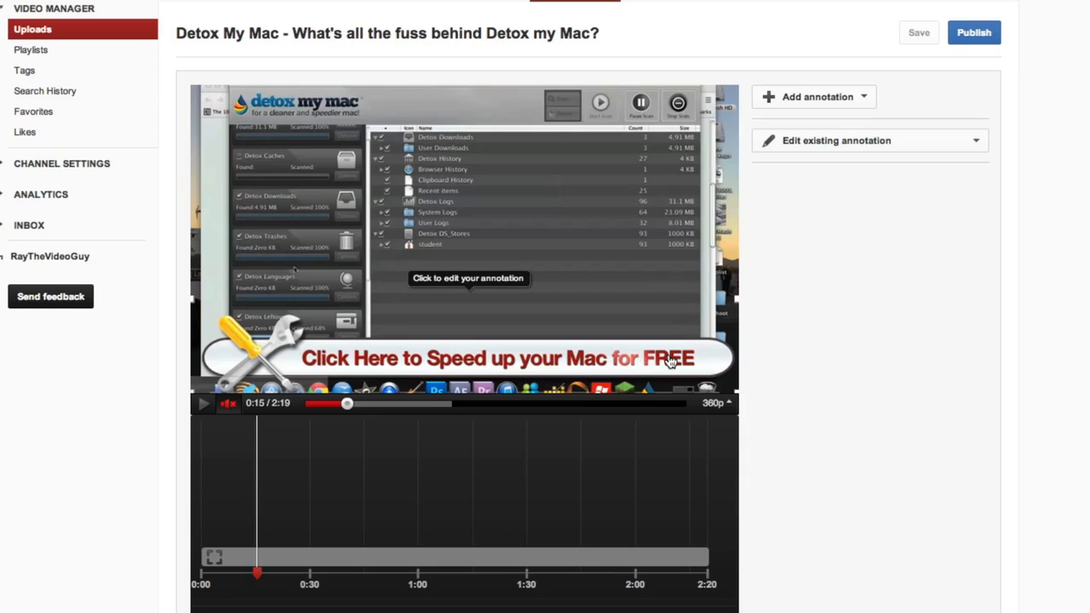
left_click(299, 557)
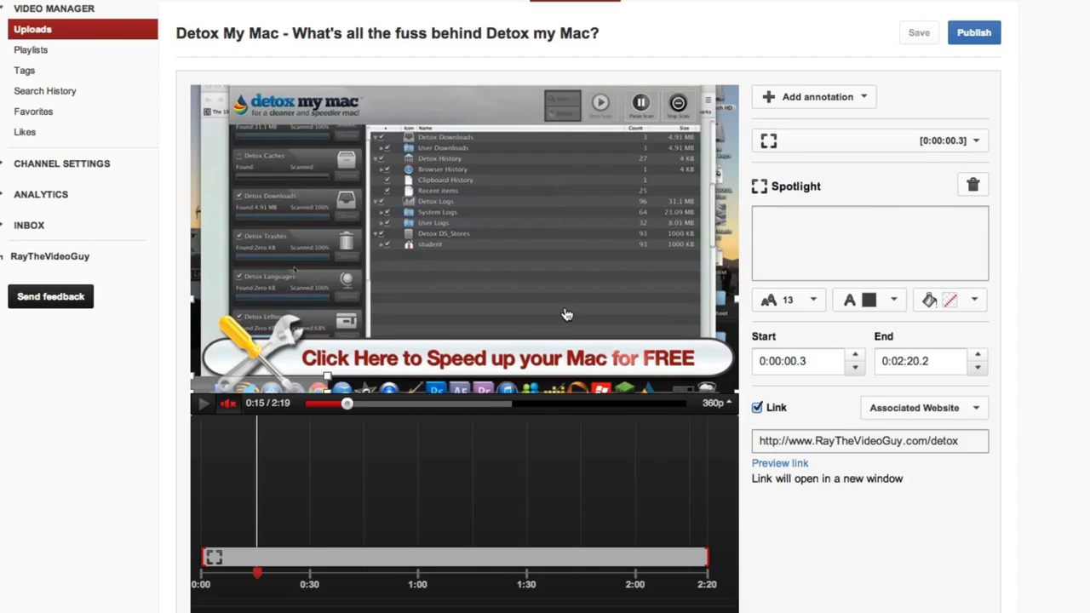
Add a new Spotlight annotation over the top-left detox my mac logo, sized wider and shorter
left_click(862, 101)
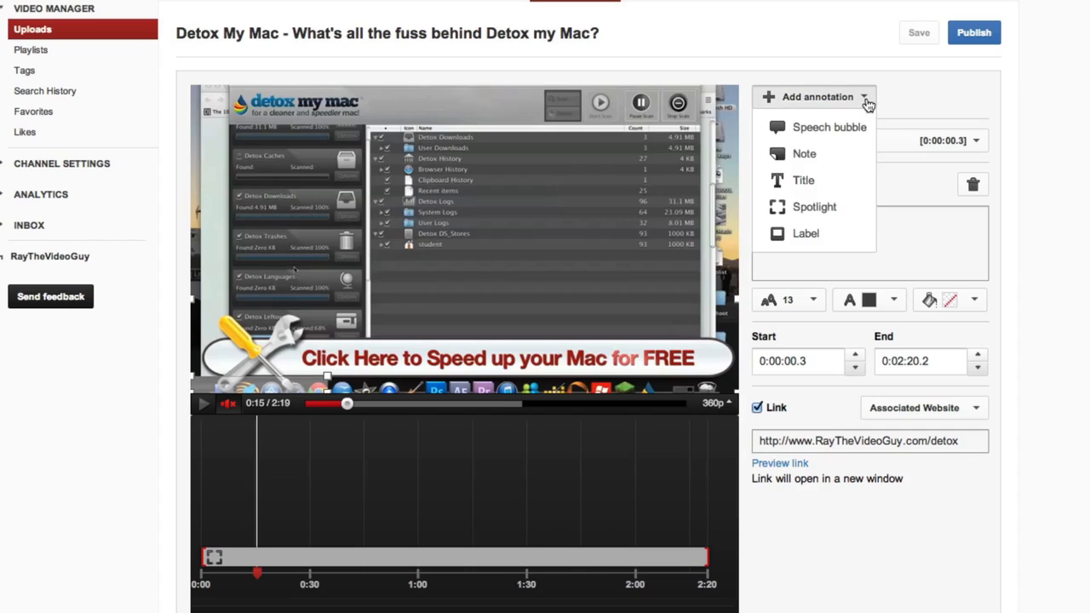
left_click(815, 207)
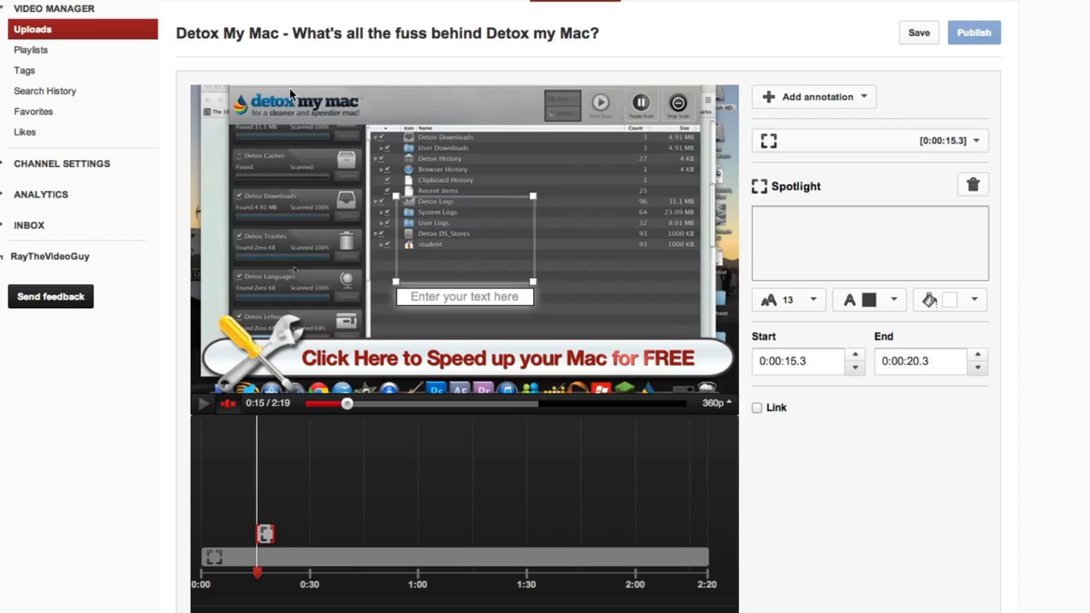
mouse_move(493, 238)
left_mouse_down()
mouse_move(358, 212)
mouse_move(314, 166)
mouse_move(310, 125)
left_mouse_up()
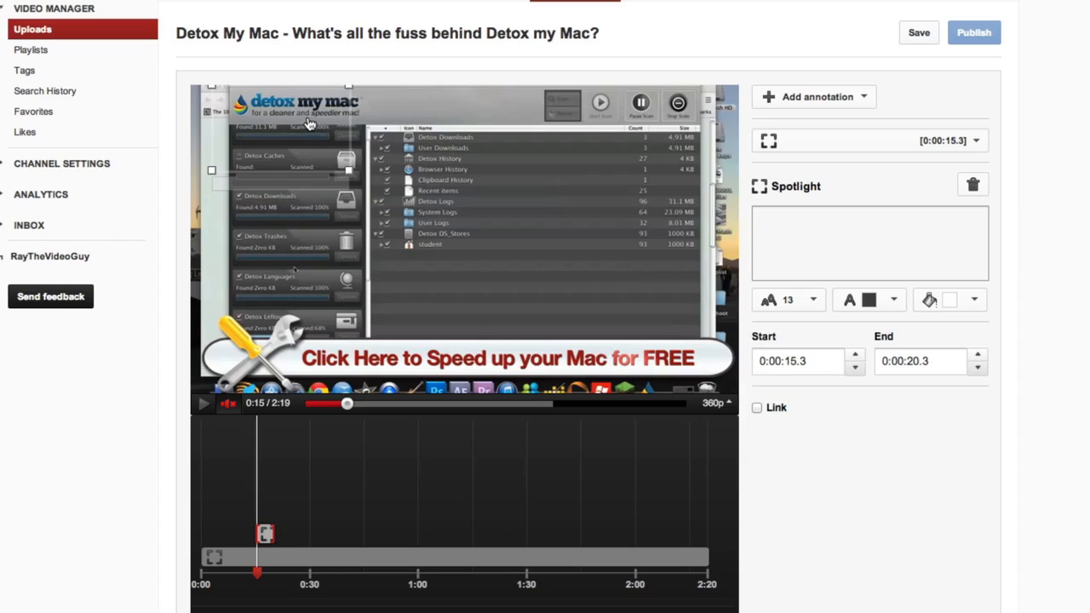
left_click_drag(349, 172, 379, 136)
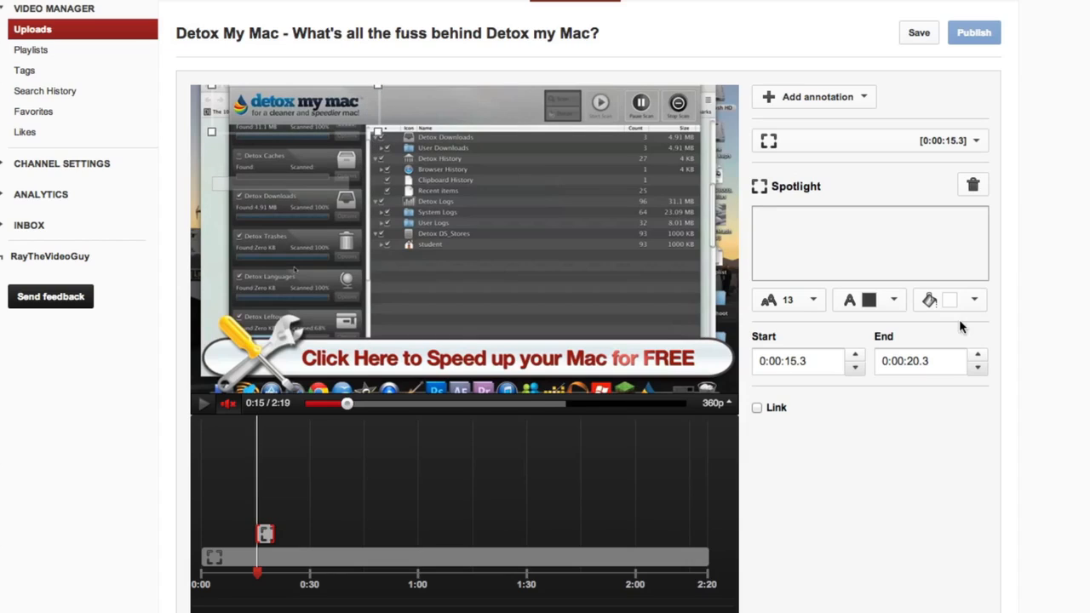
Give the new spotlight a transparent background and turn on its link
left_click(976, 302)
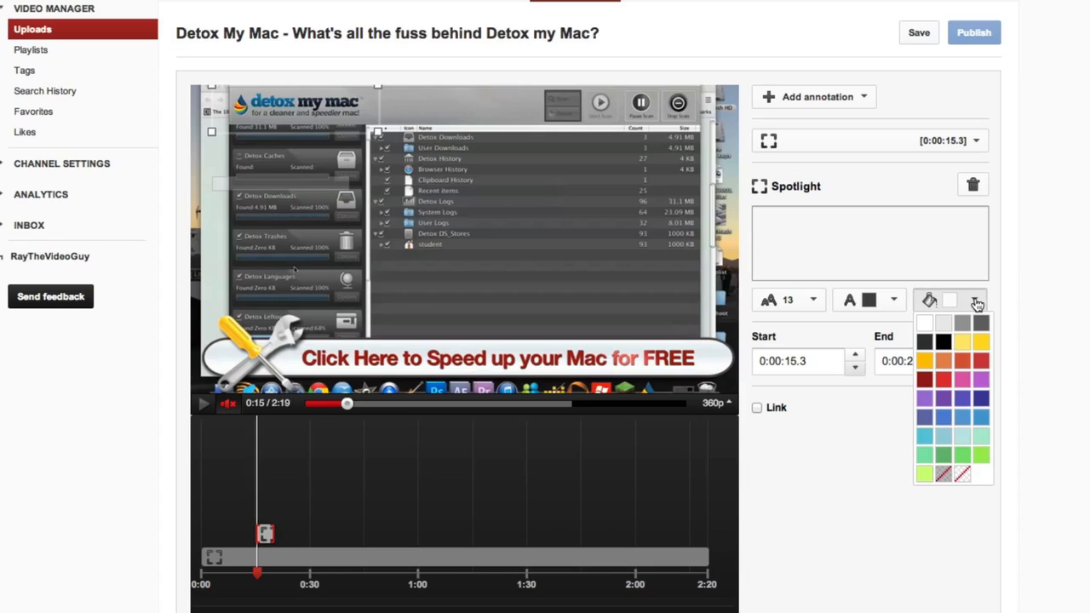
left_click(963, 475)
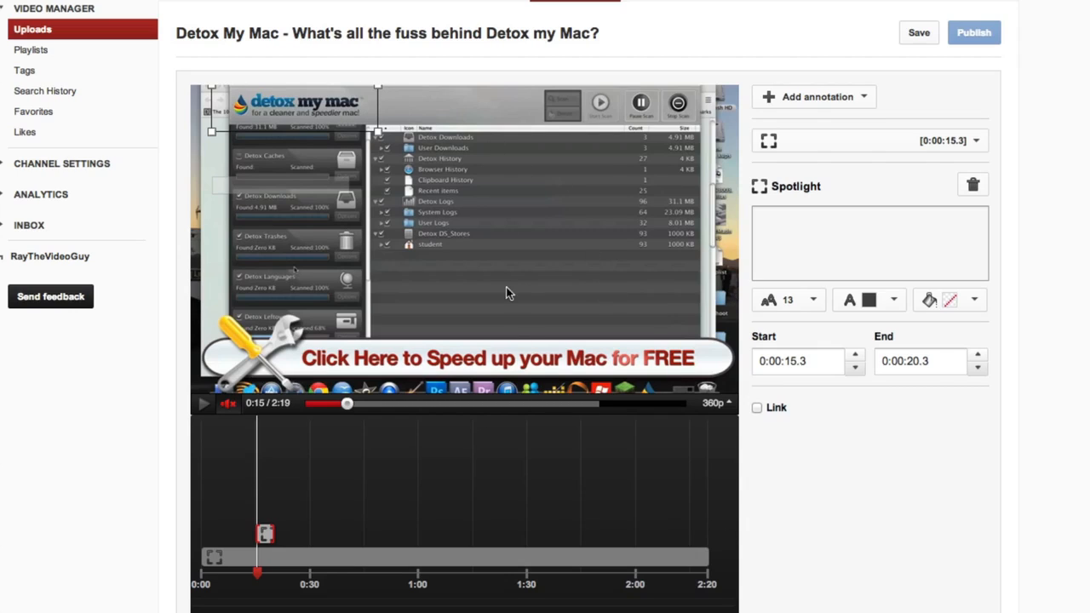
left_click(757, 409)
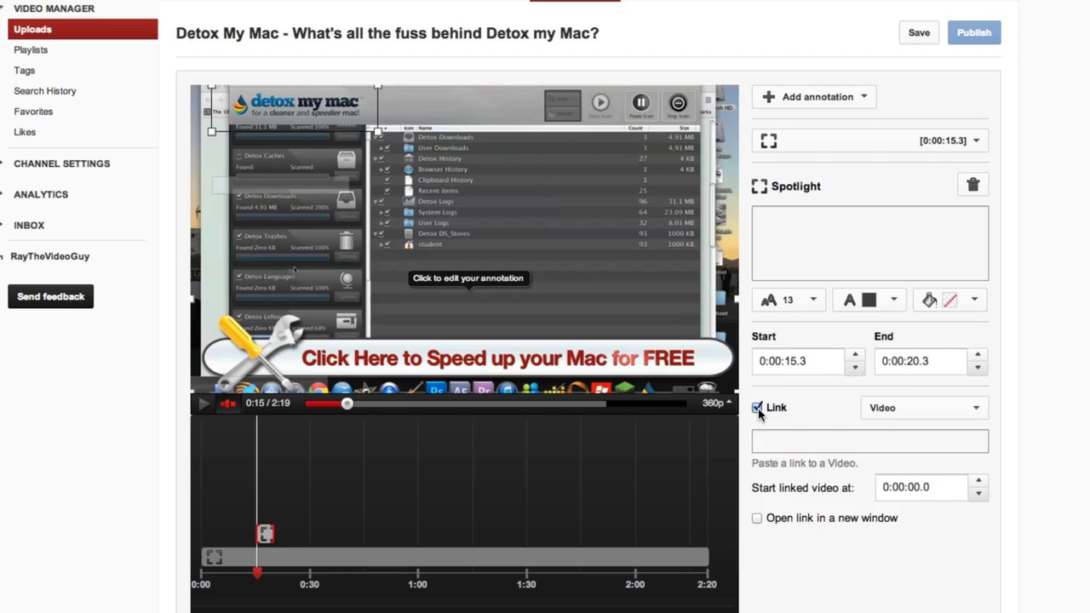
left_click(966, 412)
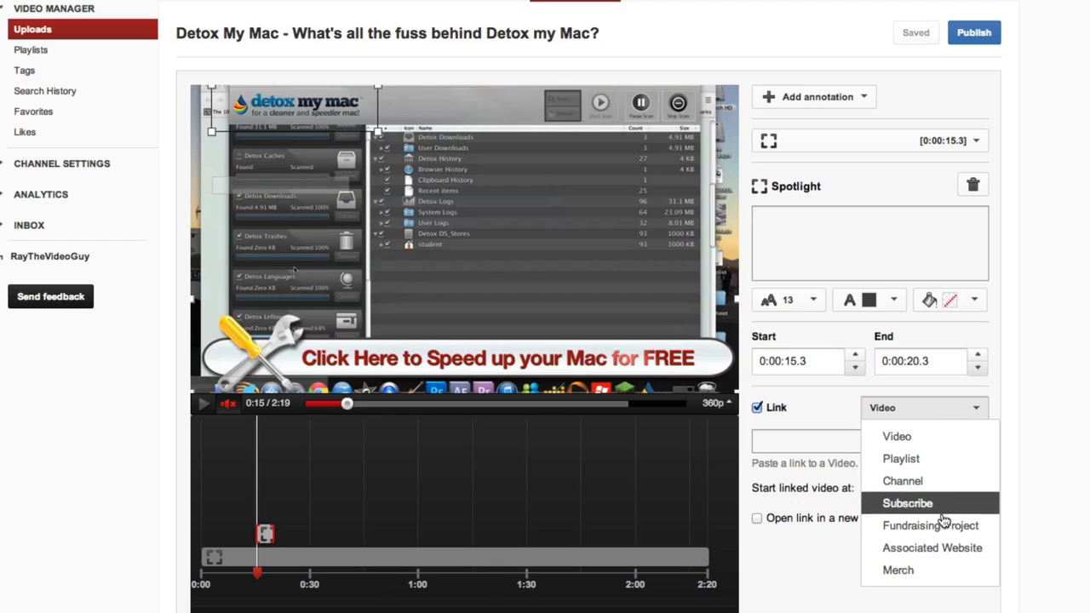
left_click(961, 558)
left_click(828, 440)
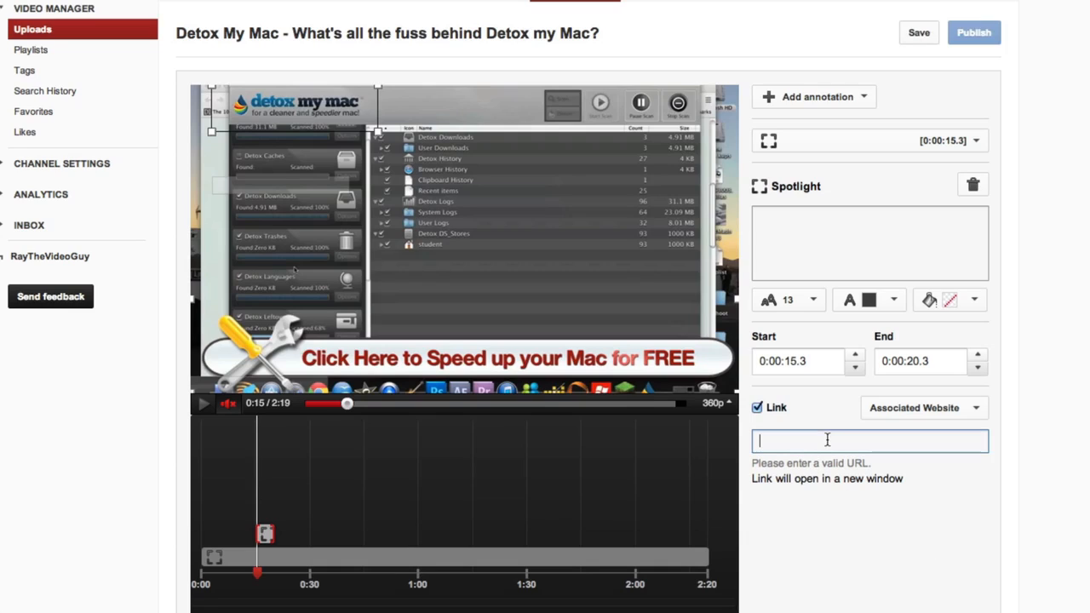
type("htt")
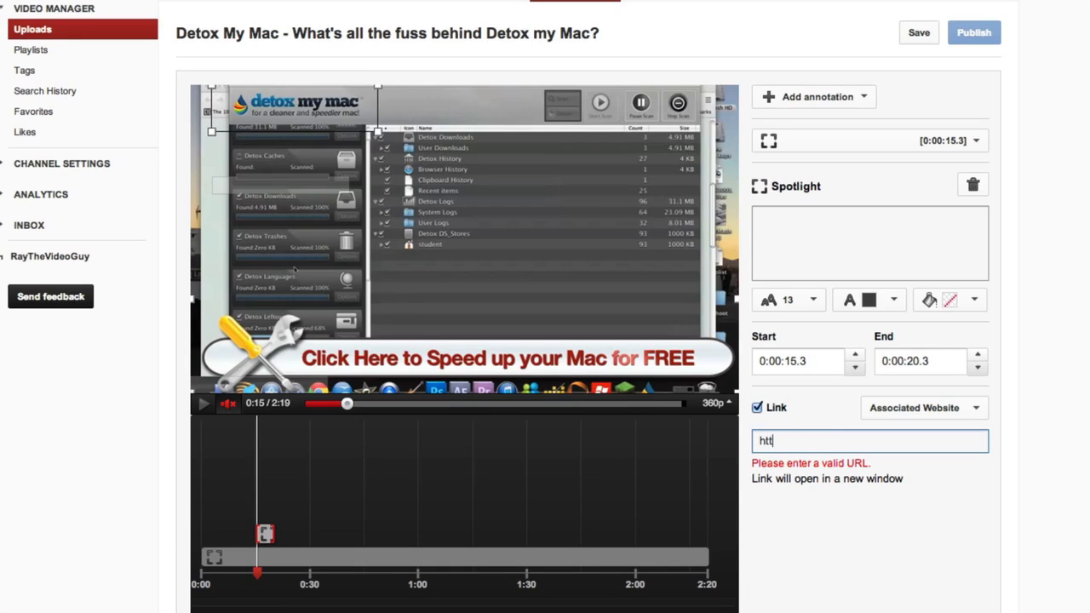
type("p://www.raythevi")
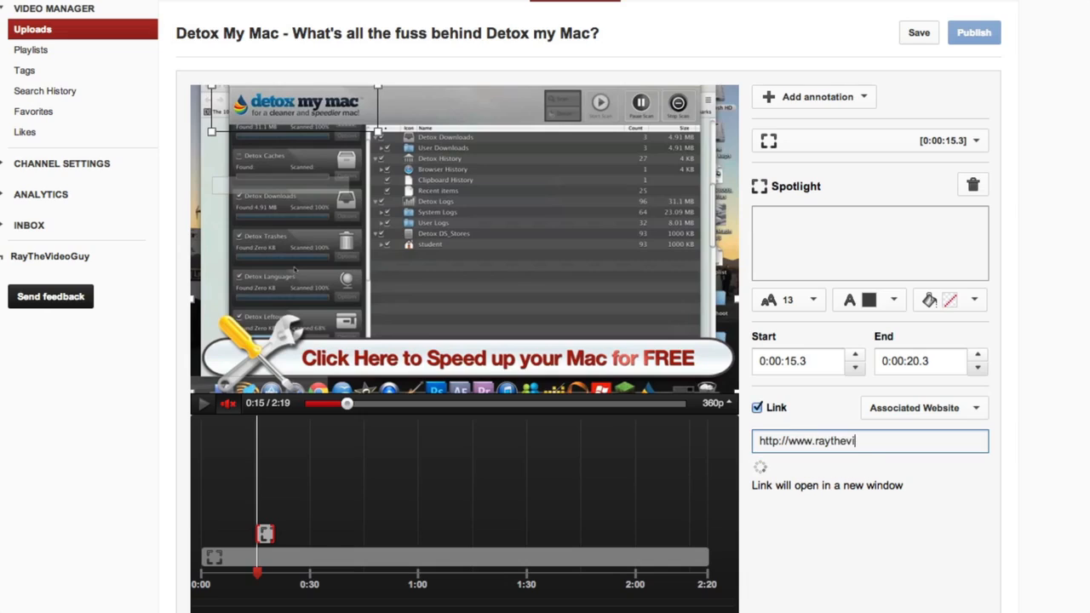
type("deoguy")
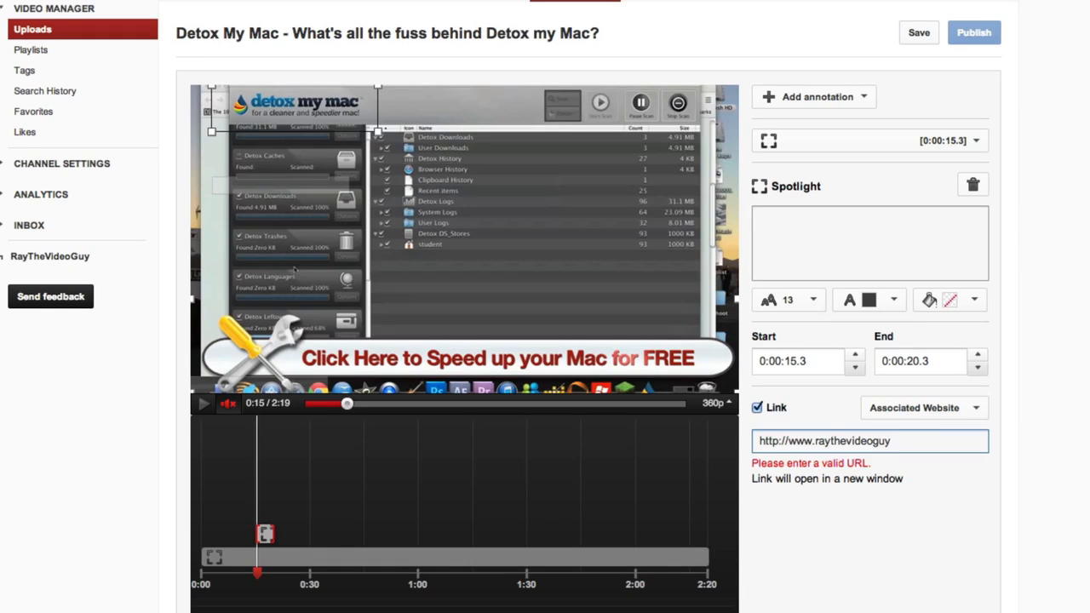
type(".")
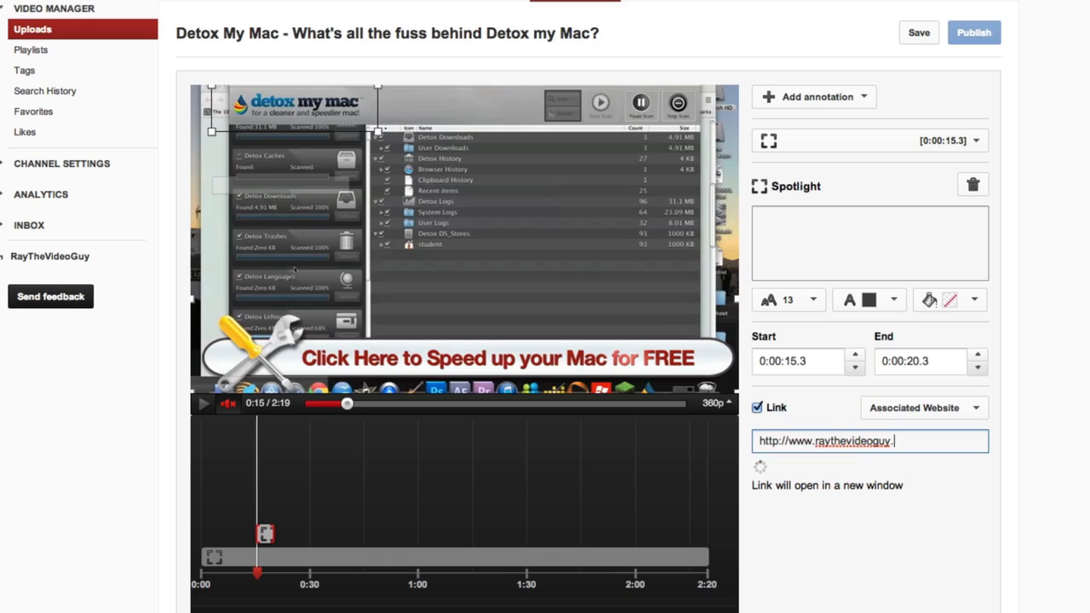
type("com")
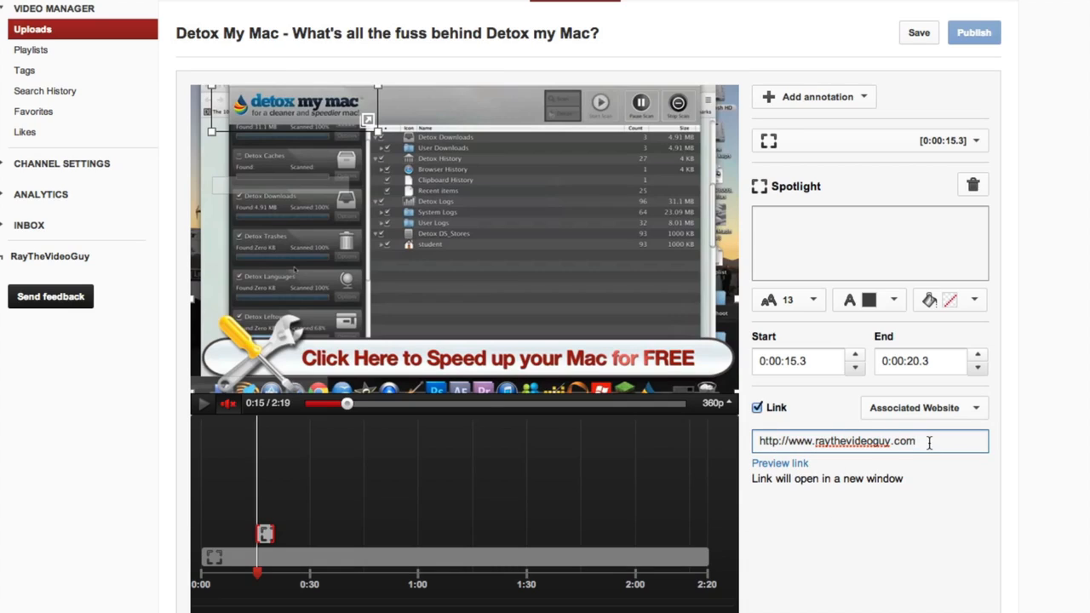
type("/detox")
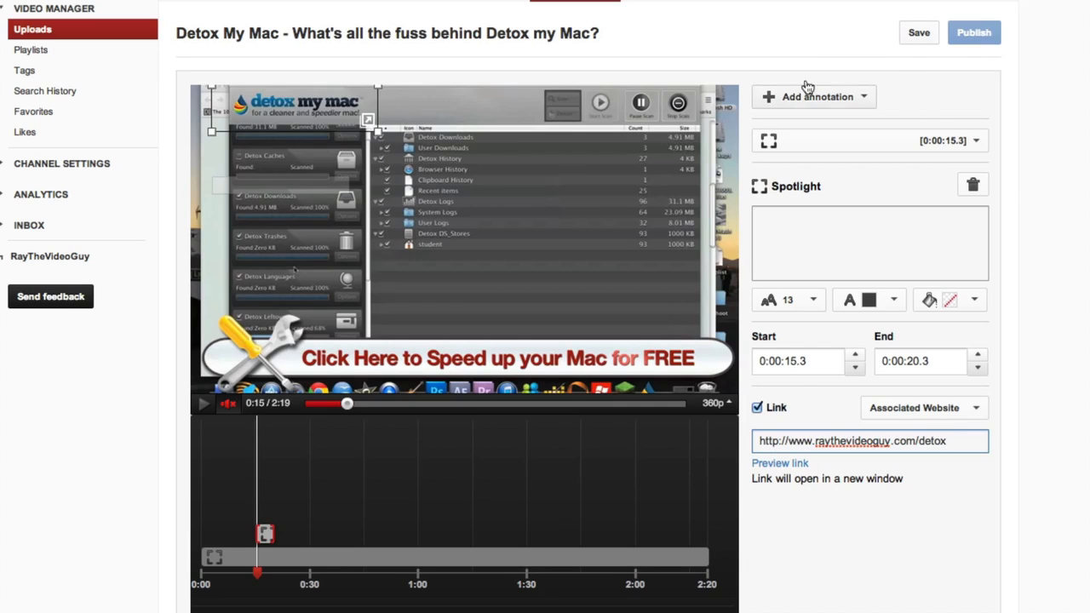
left_click(924, 39)
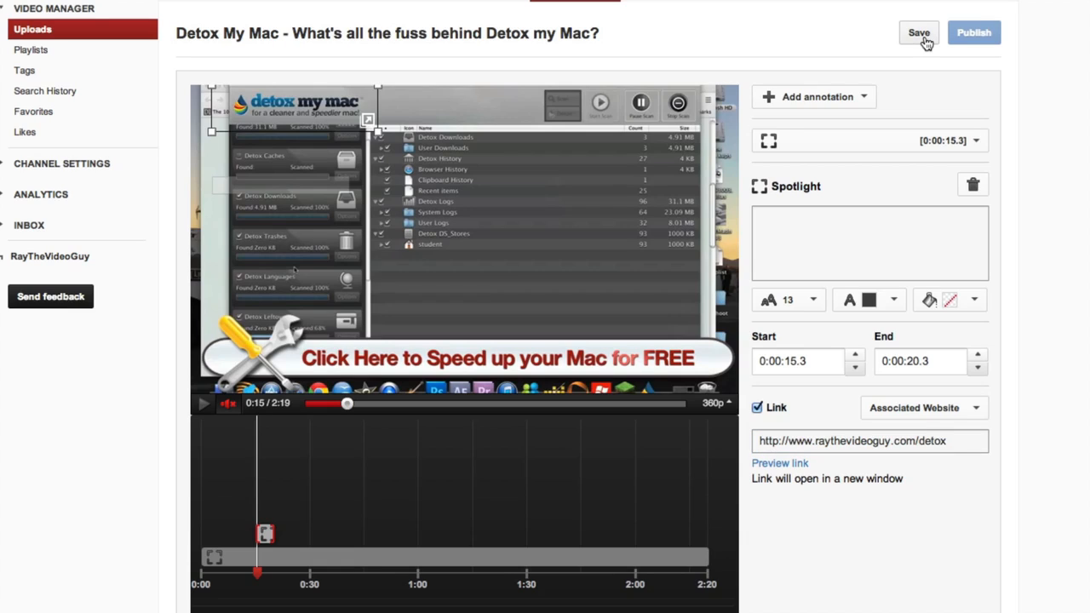
left_click(975, 36)
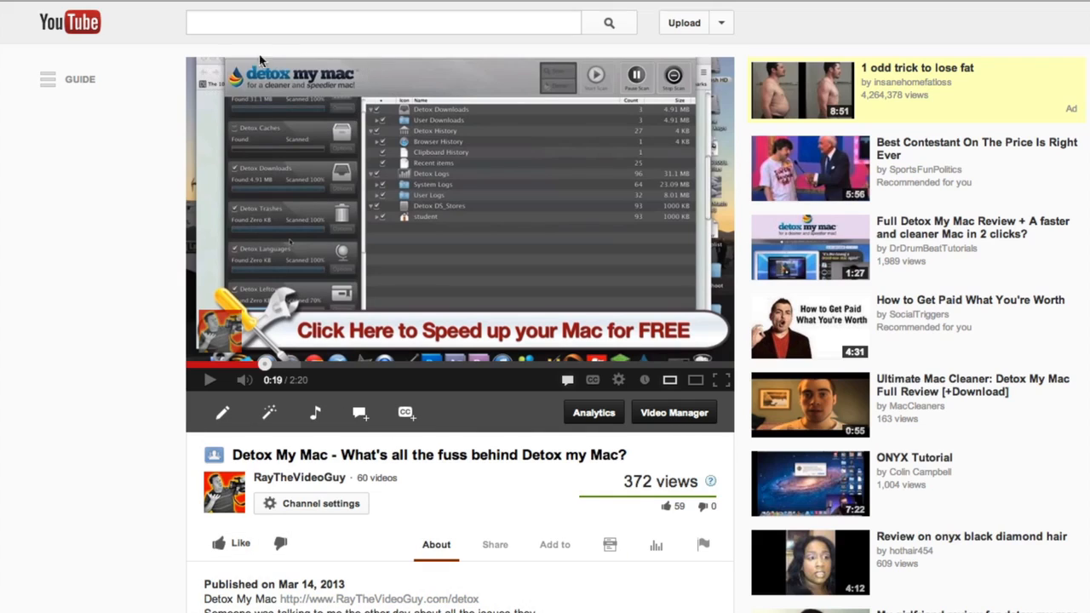
Test the new spotlight's website link on the live Detox My Mac video
left_click(301, 77)
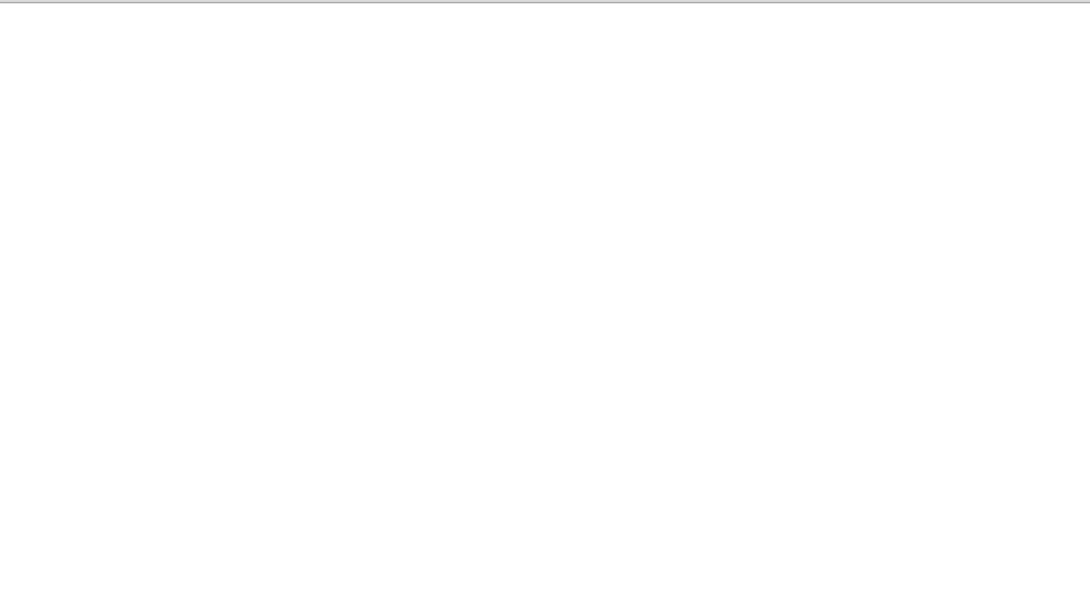